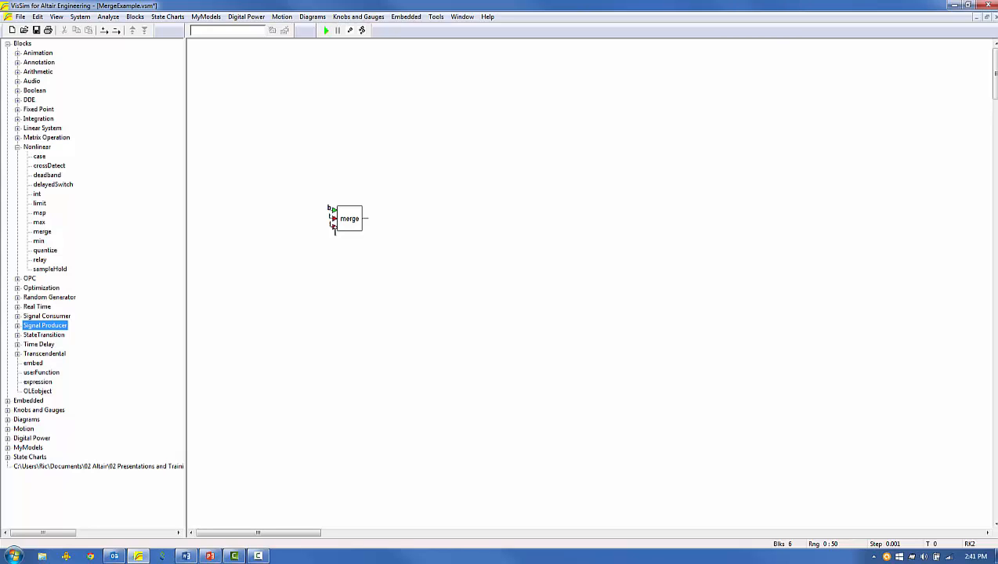
- Place a button block and two const blocks wired to the merge block's b, t and f inputs, with the button switched on
left_click(18, 325)
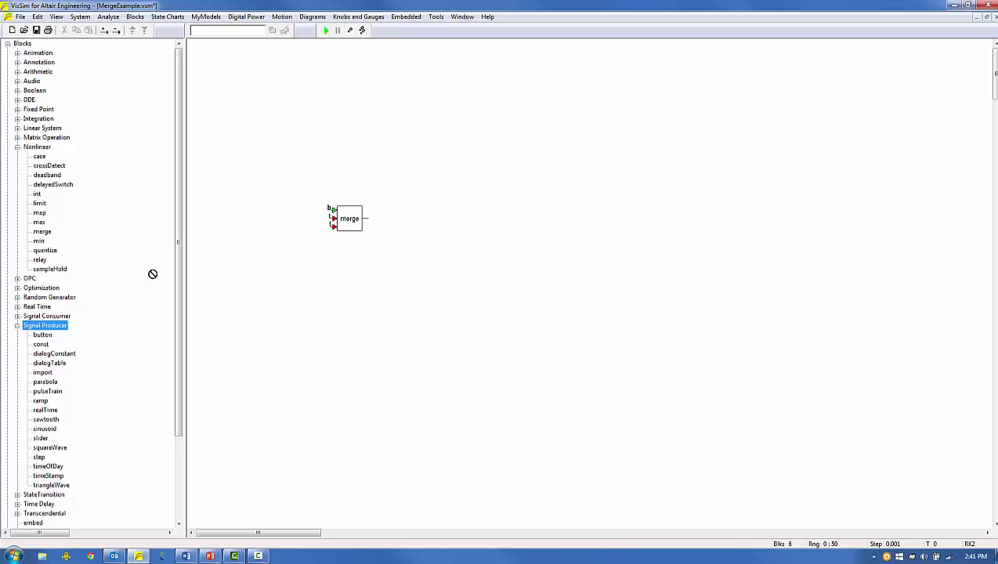
left_click_drag(296, 194, 334, 210)
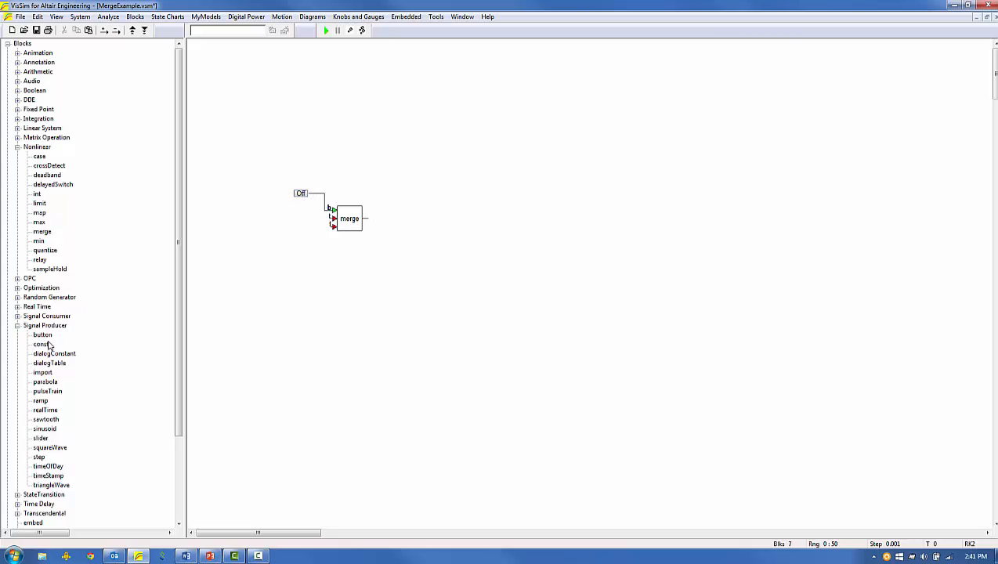
left_click_drag(47, 342, 305, 218)
left_click(290, 228)
left_click(290, 192)
- Set the constant on merge's t input to "TRUE INPUT" and the constant on its f input to 99.2
double_click(295, 219)
type("T")
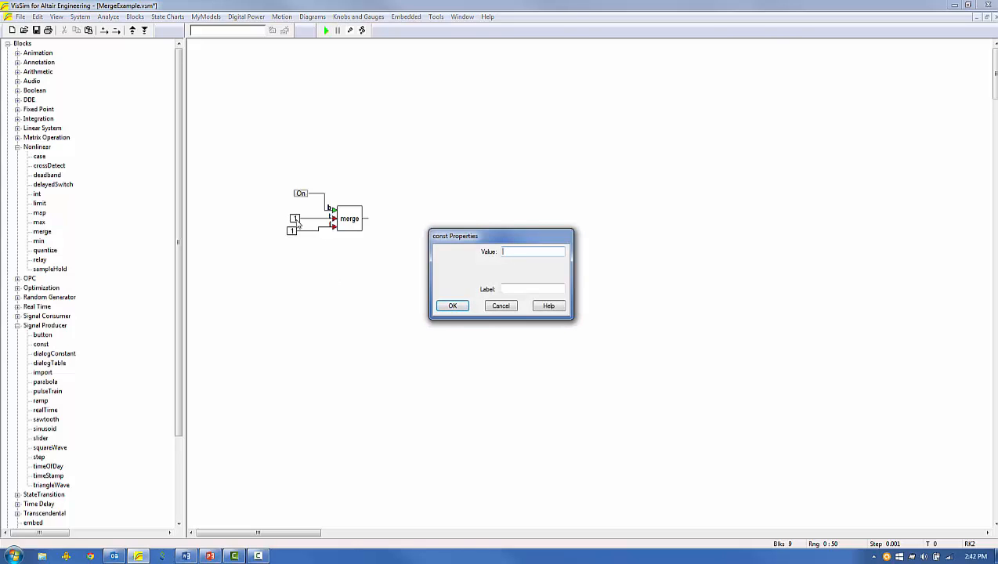
type("\"TRUE INPUT\"")
key("Return")
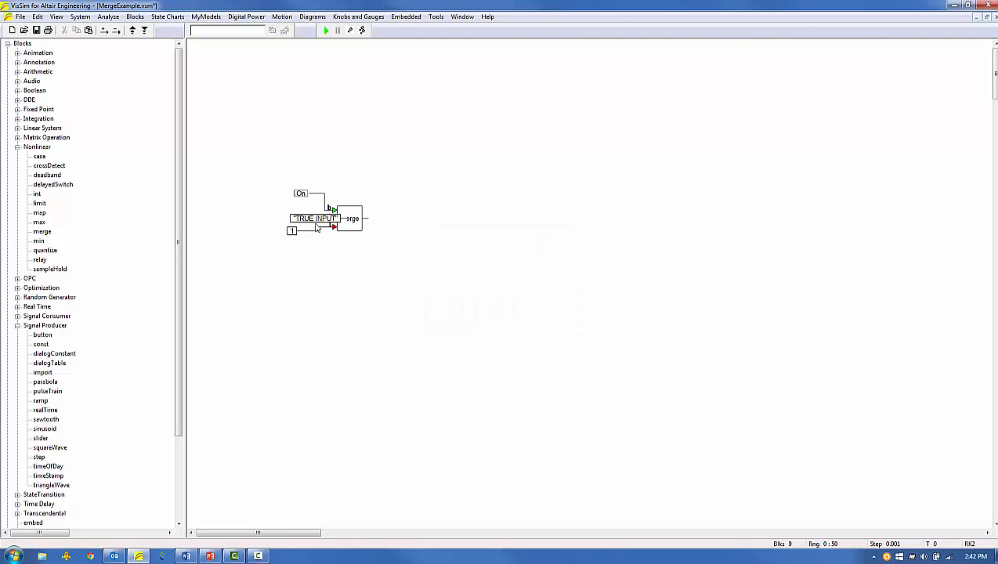
double_click(292, 232)
type("99.2")
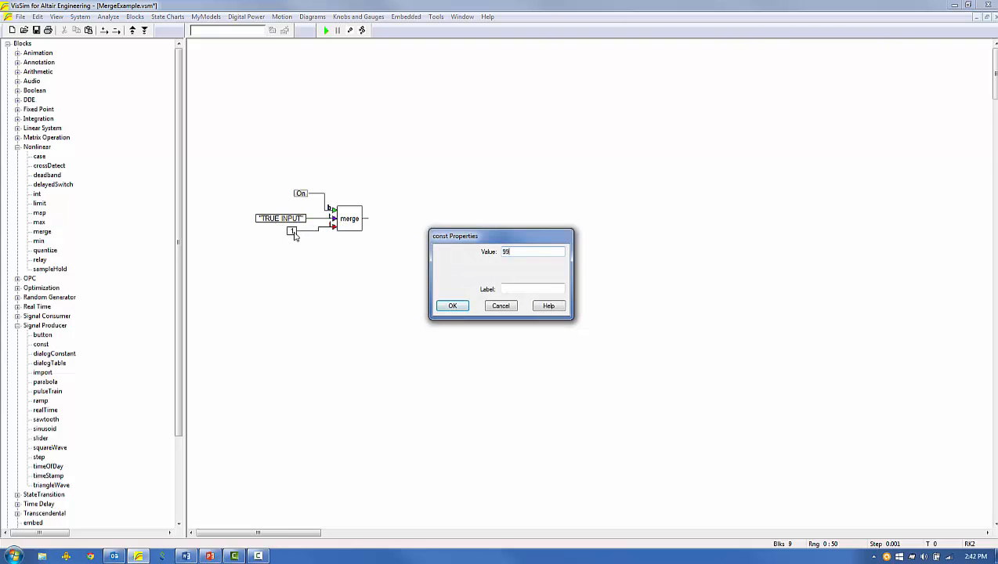
left_click(453, 306)
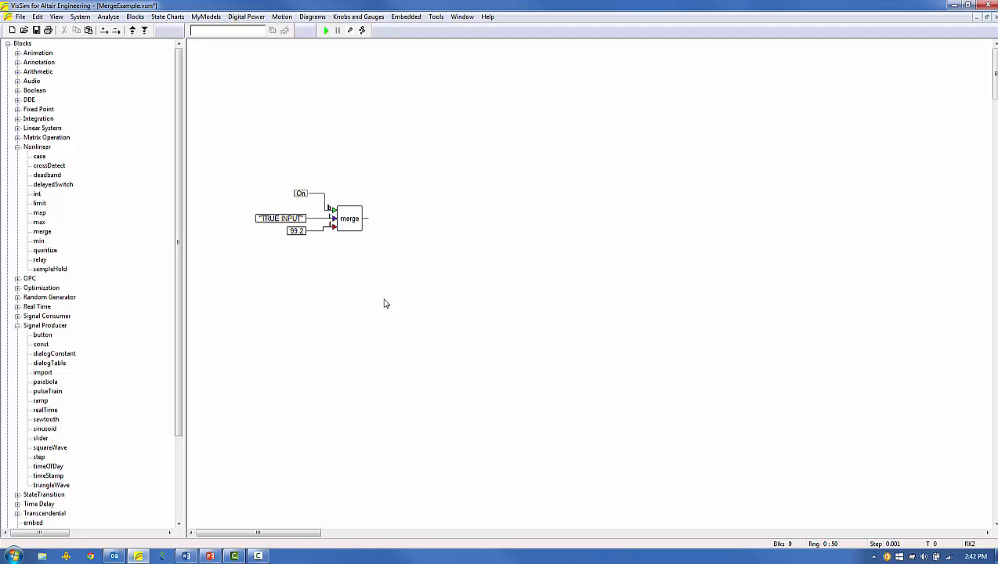
- Add a display block from the Signal Consumer blocks and connect it to the merge block's output
left_click(18, 317)
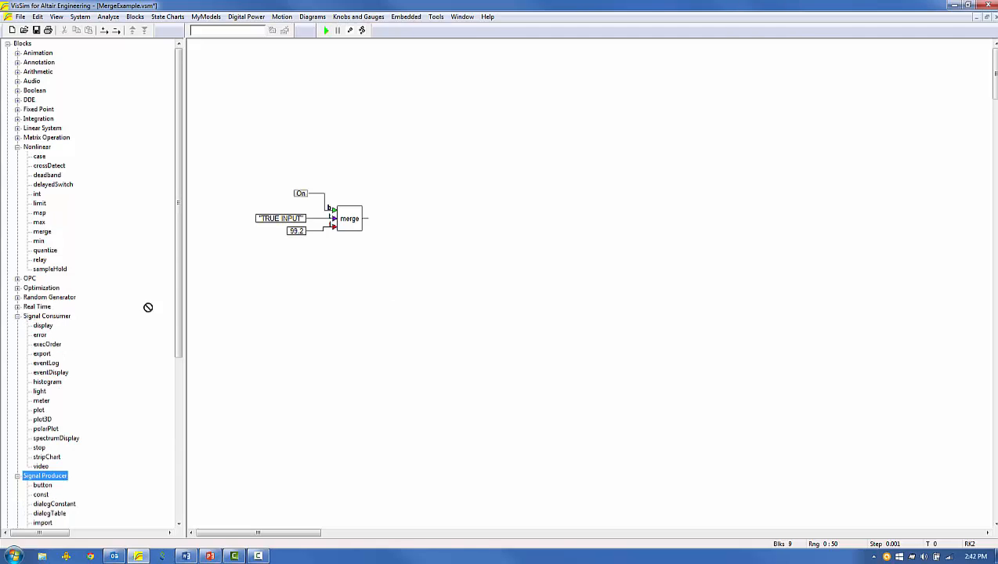
left_click_drag(148, 307, 380, 233)
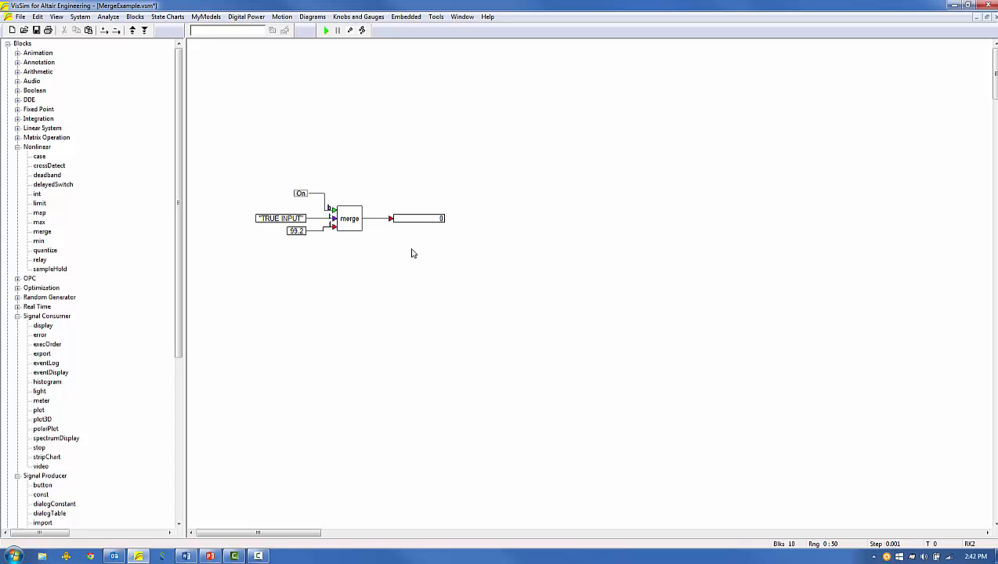
- Review and accept the system properties, then run the merge simulation and toggle its button during the run
left_click(80, 16)
left_click(111, 91)
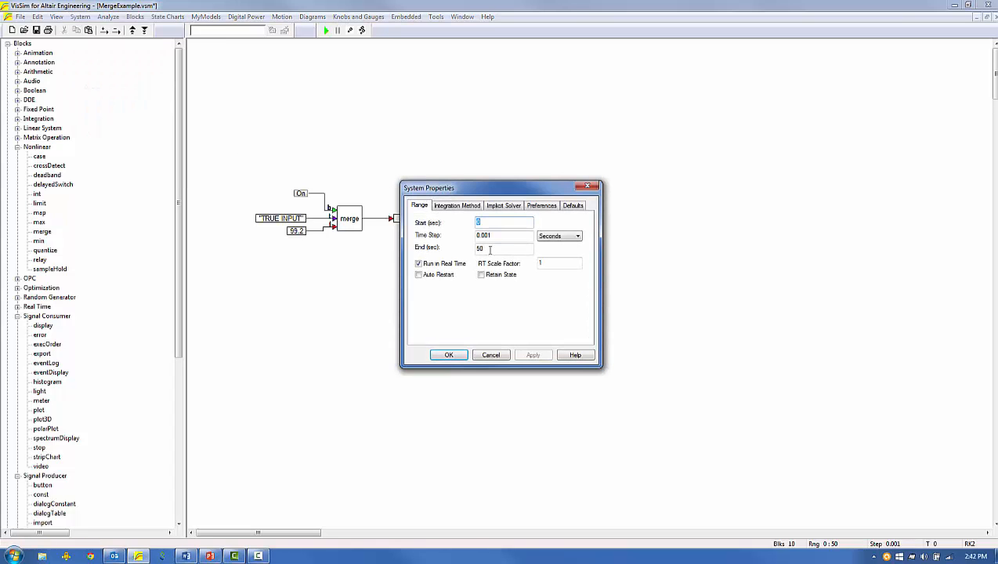
left_click(454, 356)
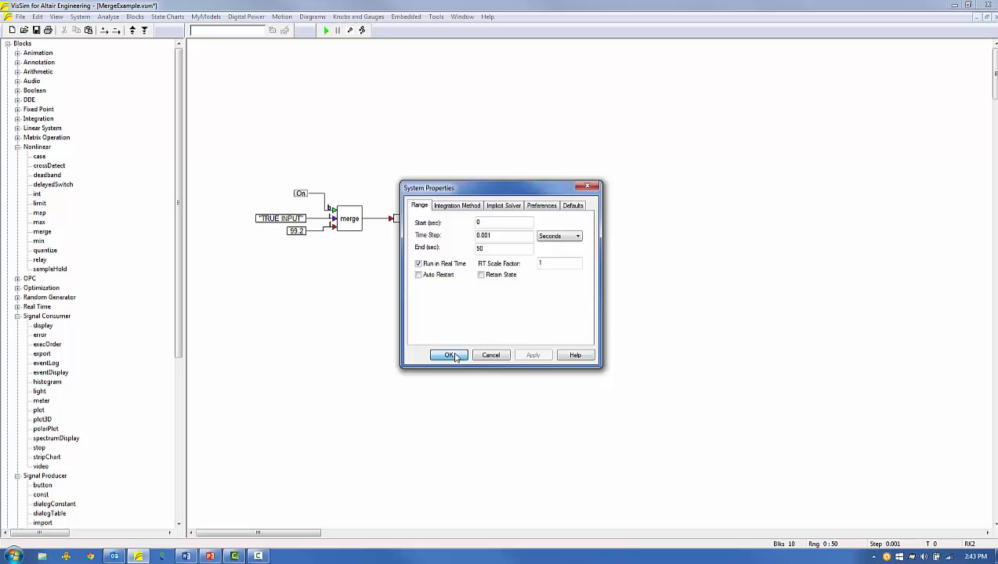
left_click(326, 30)
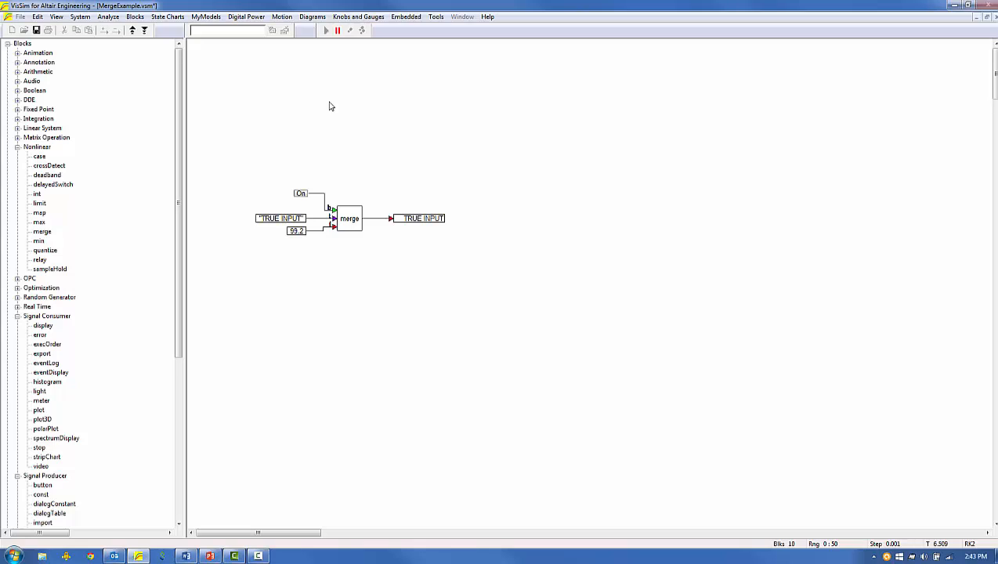
left_click(303, 195)
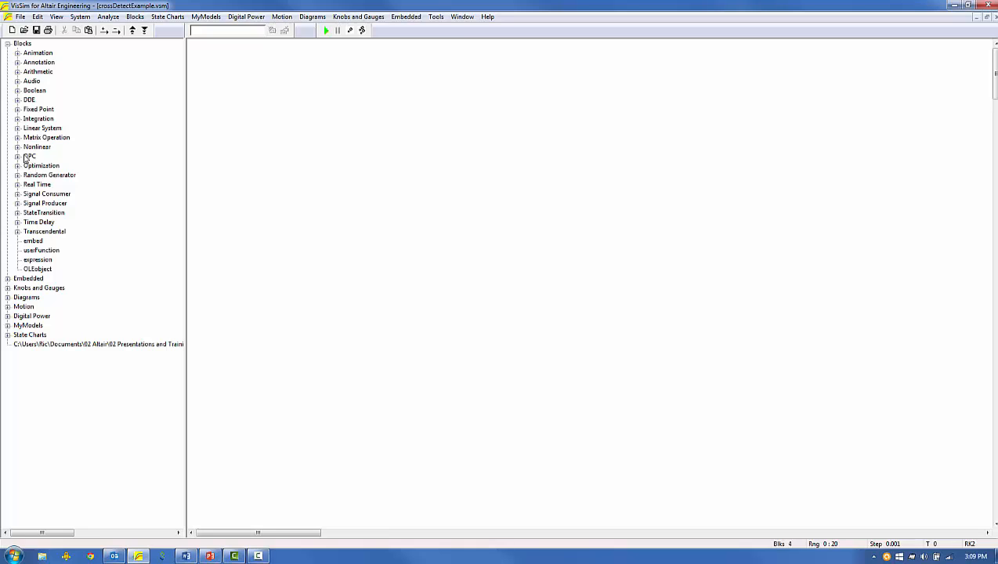
- Place a crossDetect block and a sinusoid block in the crossDetectExample diagram, accepting the sinusoid's default properties
left_click(17, 146)
left_click_drag(45, 168, 320, 153)
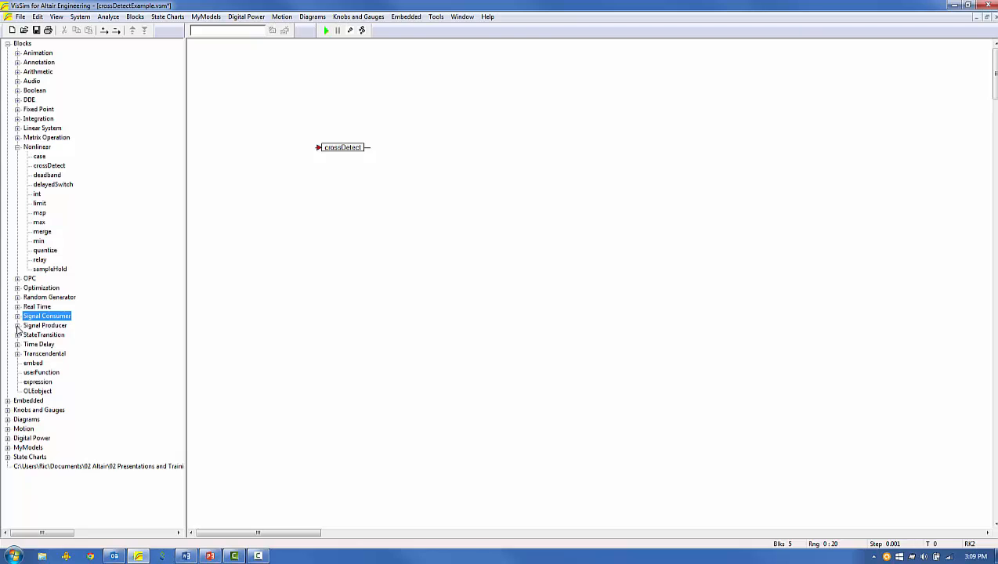
left_click(17, 325)
left_click_drag(41, 428, 258, 151)
right_click(258, 151)
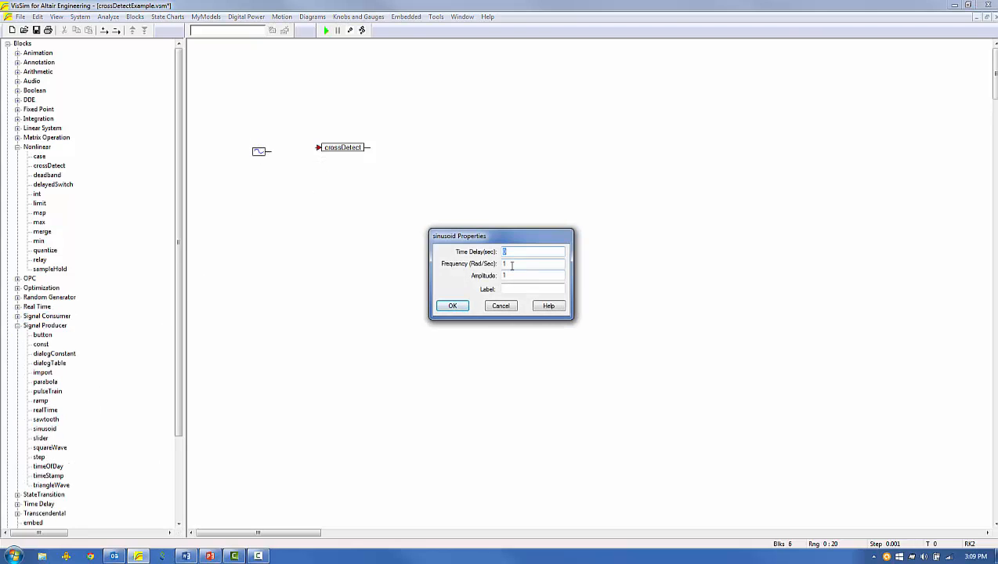
left_click(452, 305)
- Connect the sinusoid output to the crossDetect input and accept the crossDetect block's default properties
mouse_move(318, 147)
left_mouse_down()
mouse_move(271, 151)
mouse_move(321, 150)
left_mouse_up()
right_click(322, 151)
left_click(452, 305)
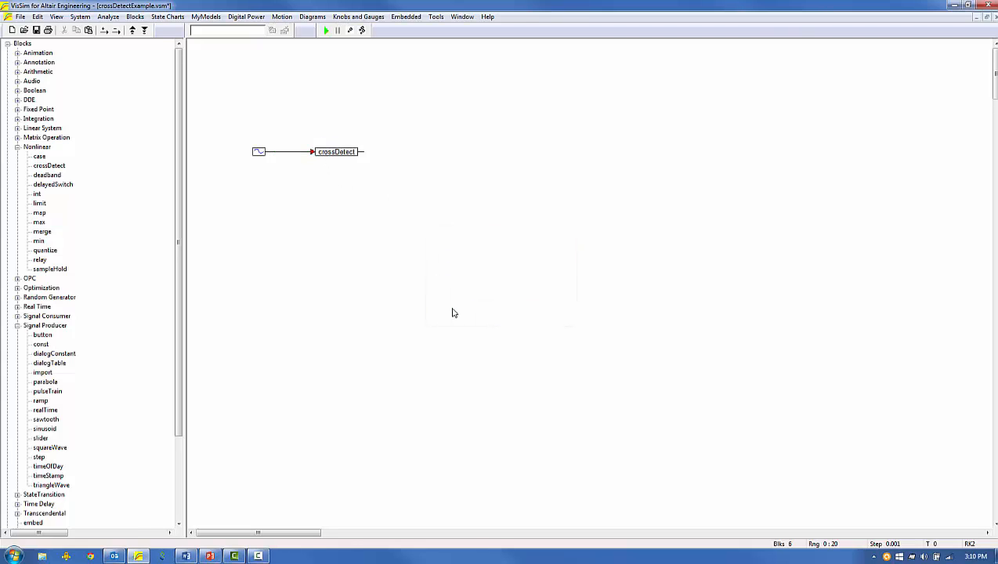
- Add an enlarged plot block that receives the sinusoid on its first input and the crossDetect output on its second
left_click_drag(329, 149, 323, 174)
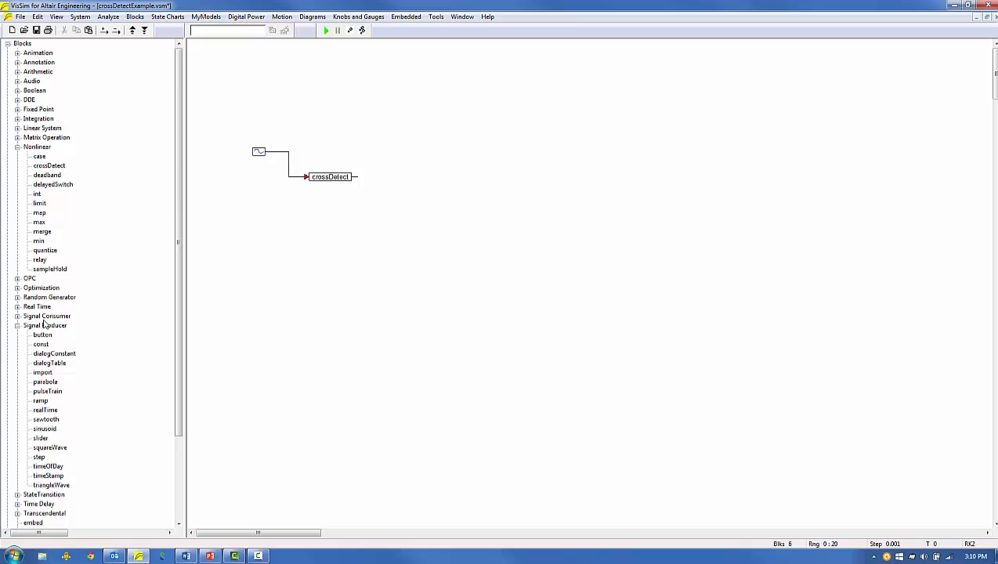
left_click(18, 316)
left_click_drag(39, 411, 402, 149)
left_click_drag(399, 151, 290, 156)
left_click_drag(400, 161, 357, 177)
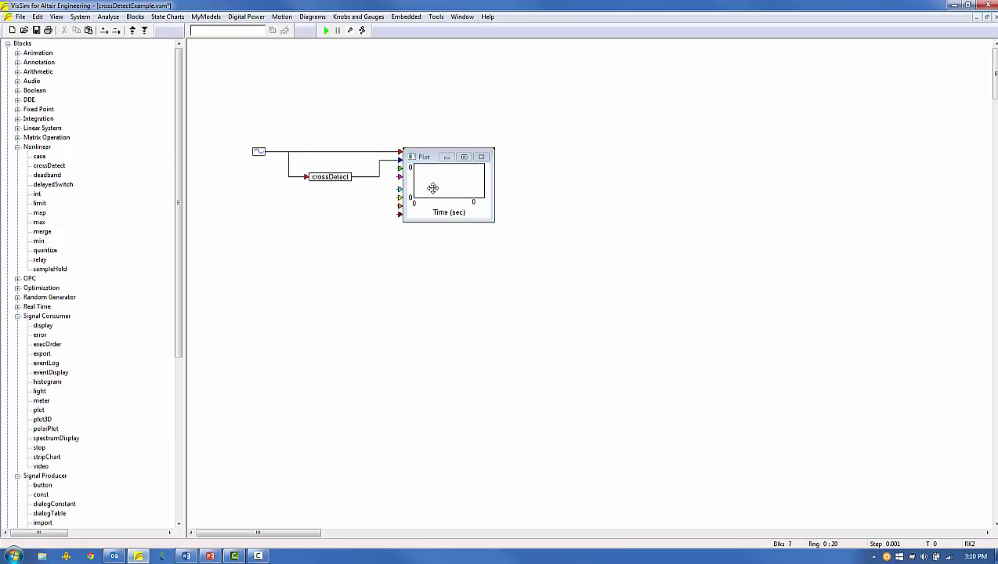
left_click_drag(492, 221, 630, 307)
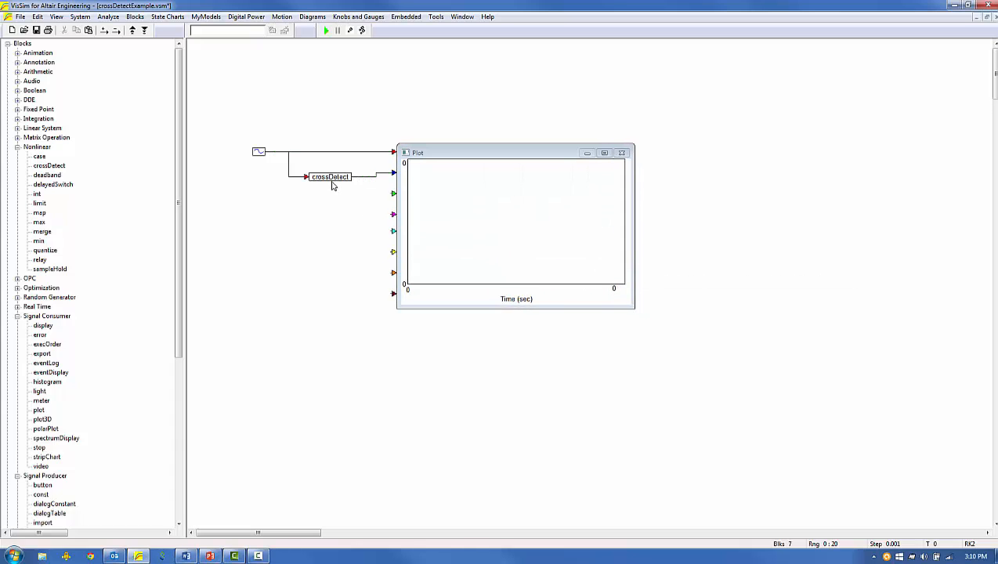
- Review and accept the simulation range in the system properties, and run the crossDetect simulation
left_click(80, 16)
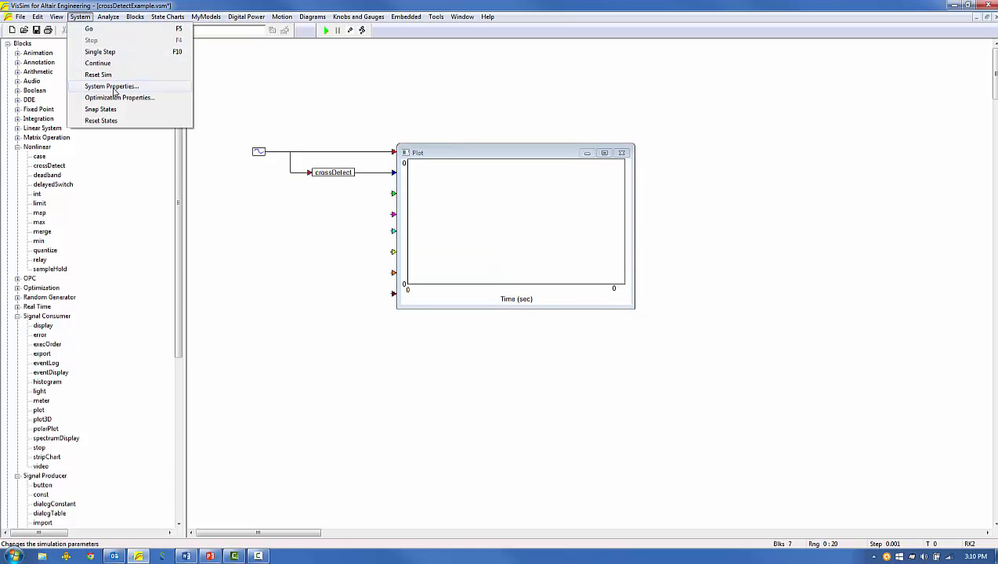
left_click(109, 84)
left_click(502, 248)
left_click(450, 355)
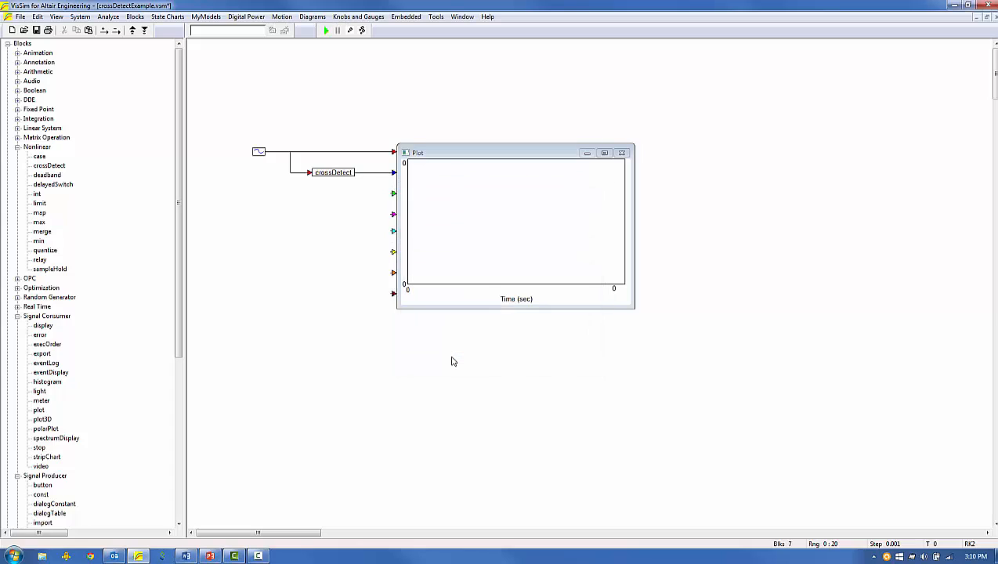
left_click(326, 30)
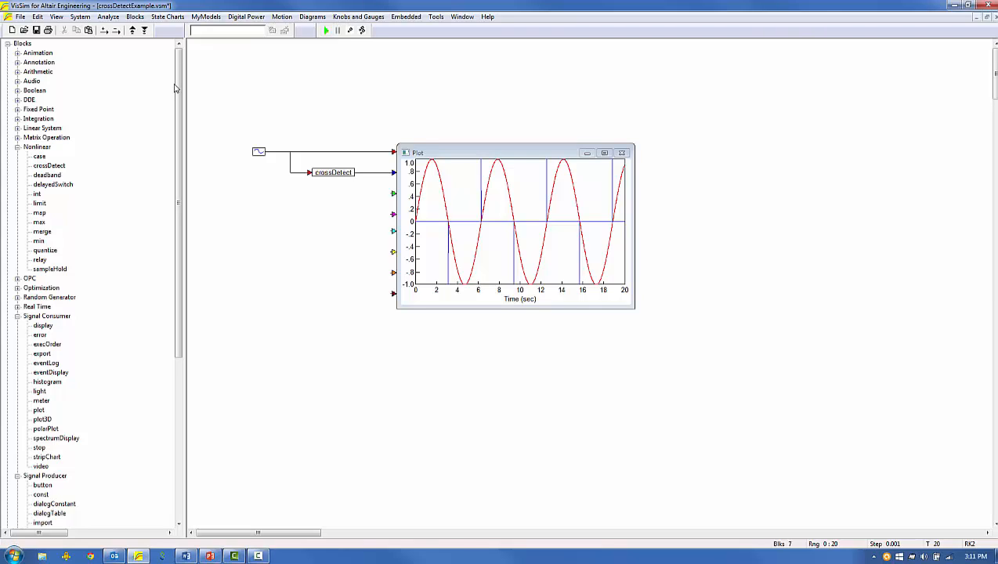
- Insert a limit block with a lower bound of 0 between crossDetect and the plot, and rerun the simulation
left_click_drag(39, 203, 463, 188)
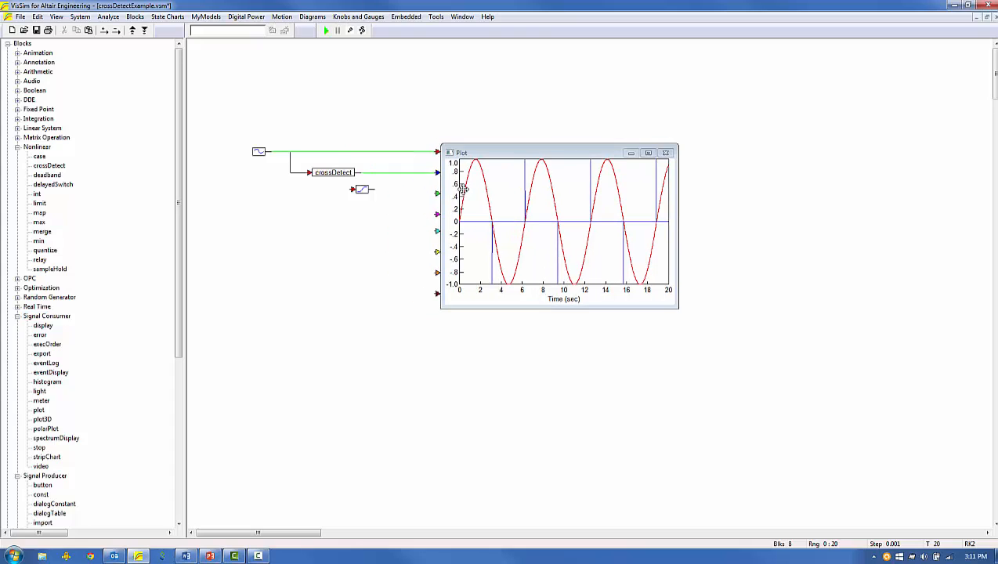
left_click_drag(362, 189, 403, 173)
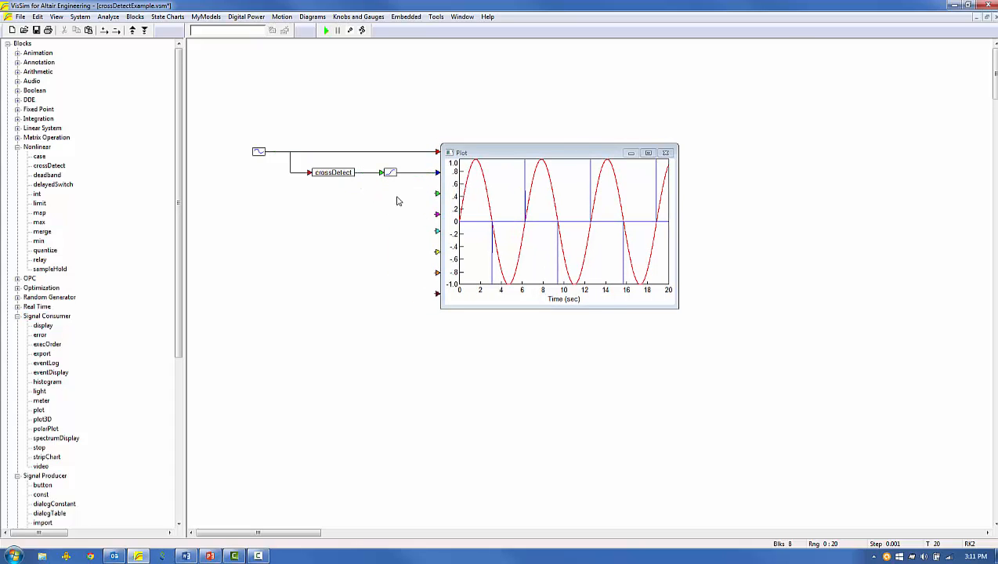
right_click(390, 172)
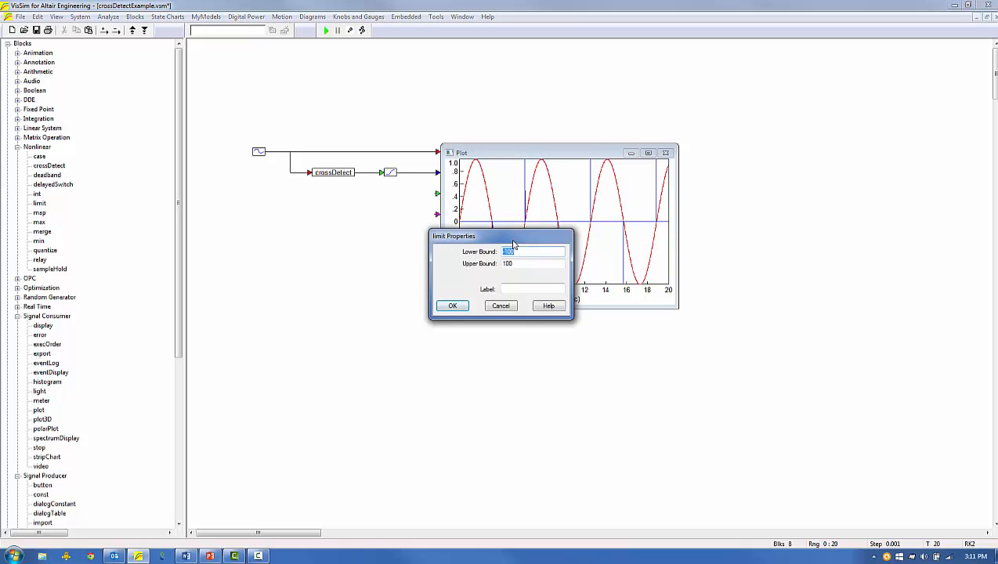
type("0")
left_click(455, 306)
left_click(326, 30)
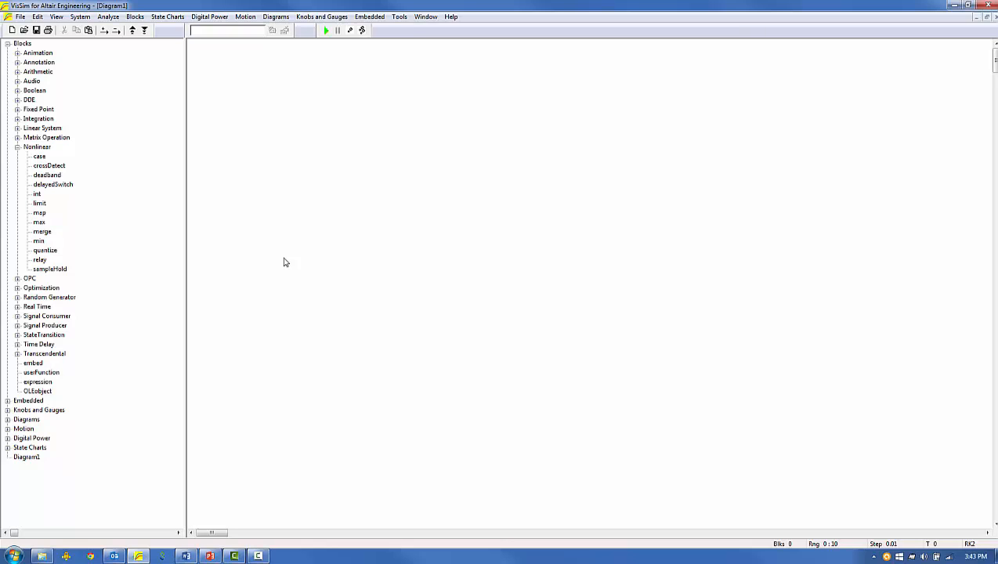
- Switch to Windows Explorer and create a folder named MyModels inside C:\VisSim90
left_click(43, 556)
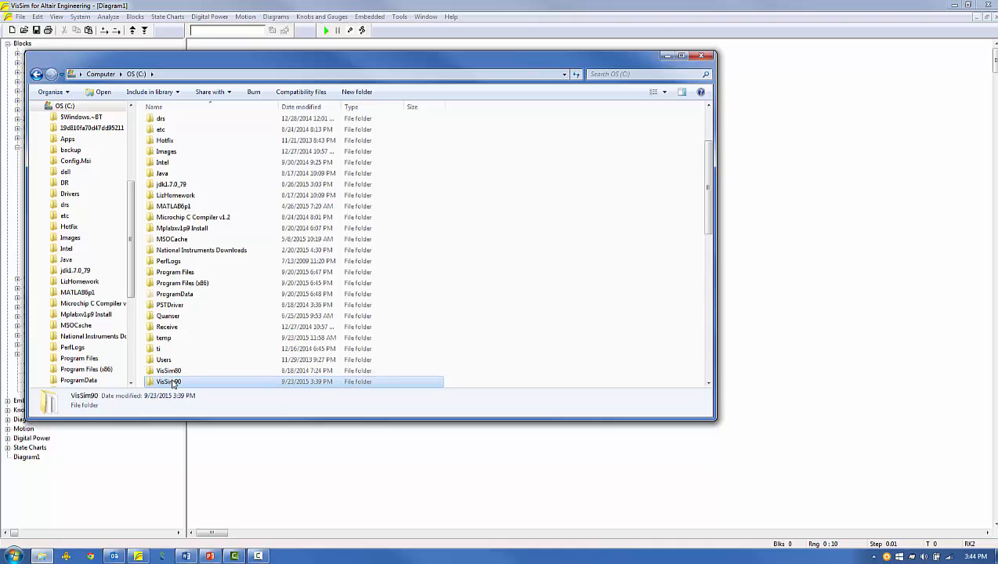
double_click(172, 382)
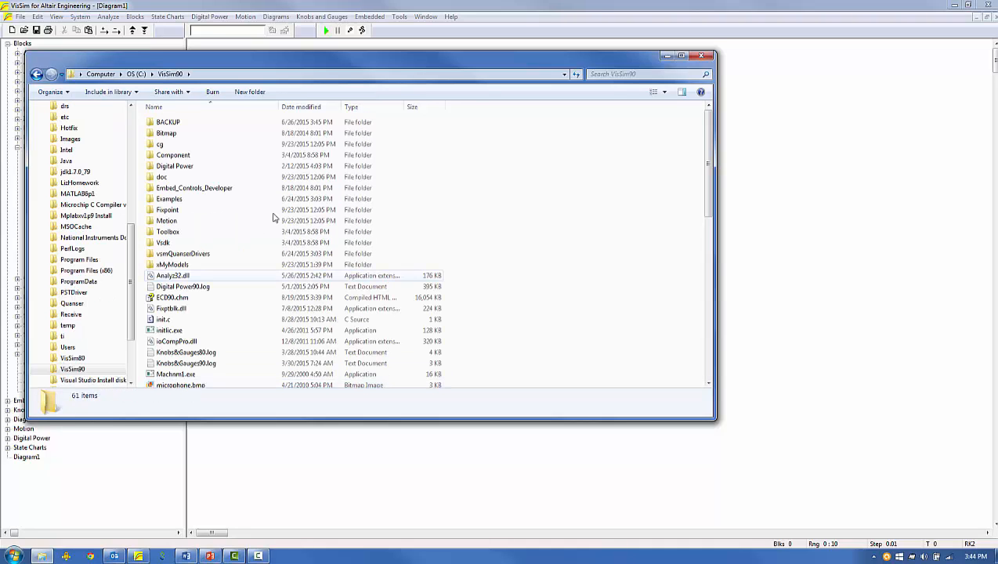
left_click(263, 93)
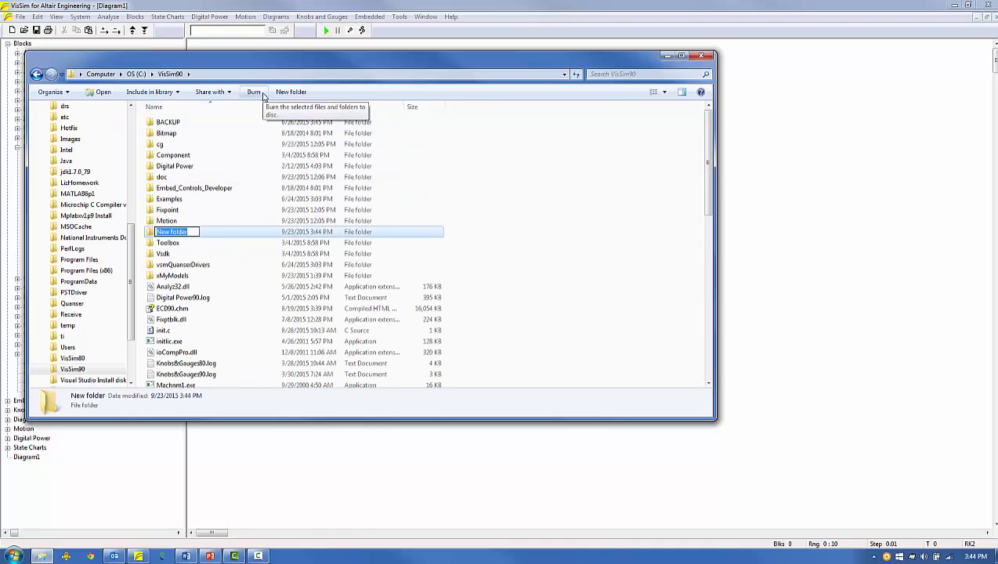
type("MyModels")
key("Return")
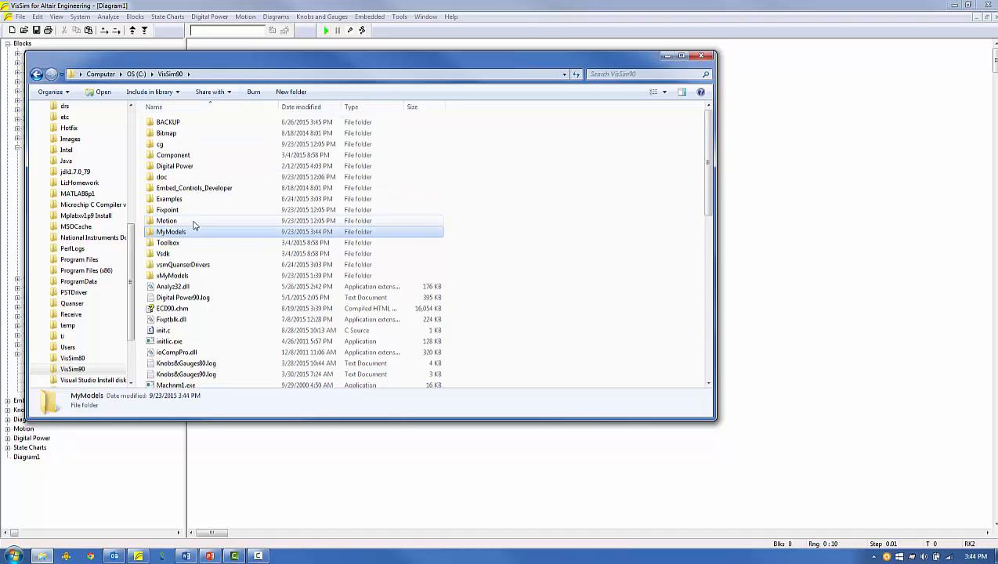
- Create a subfolder named Integrators inside the new MyModels folder
double_click(181, 233)
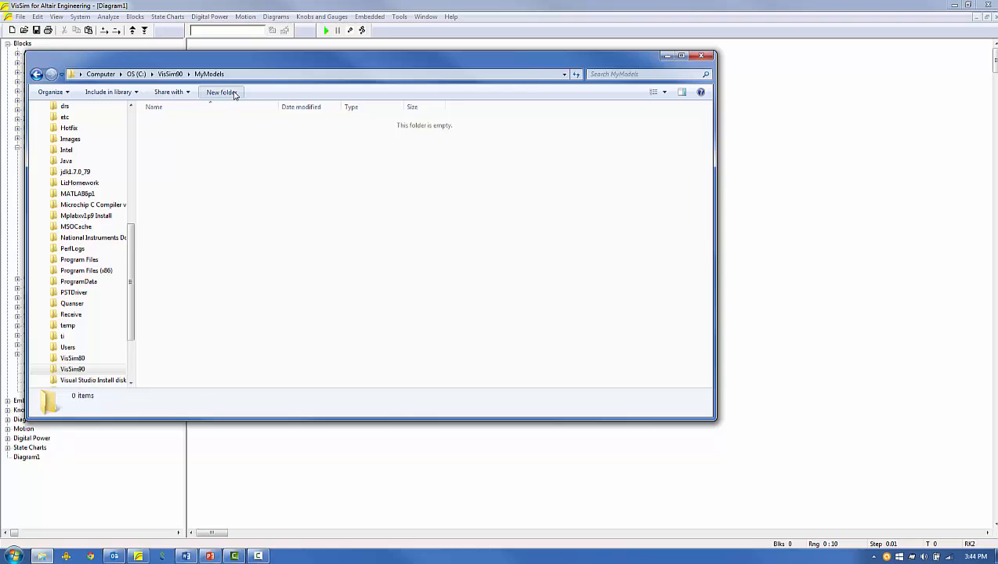
left_click(230, 93)
type("Inte")
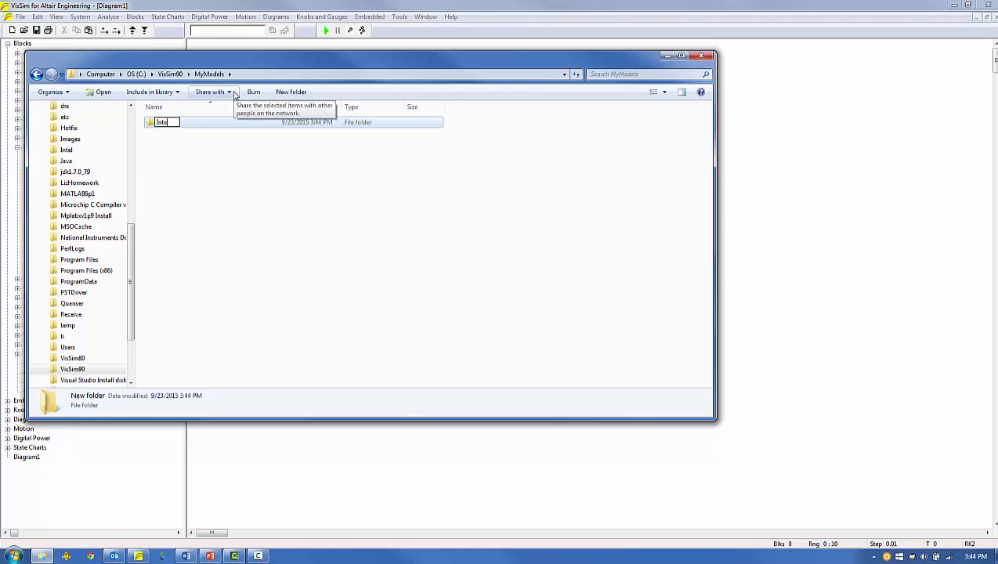
type("grators")
key("Return")
left_click(237, 161)
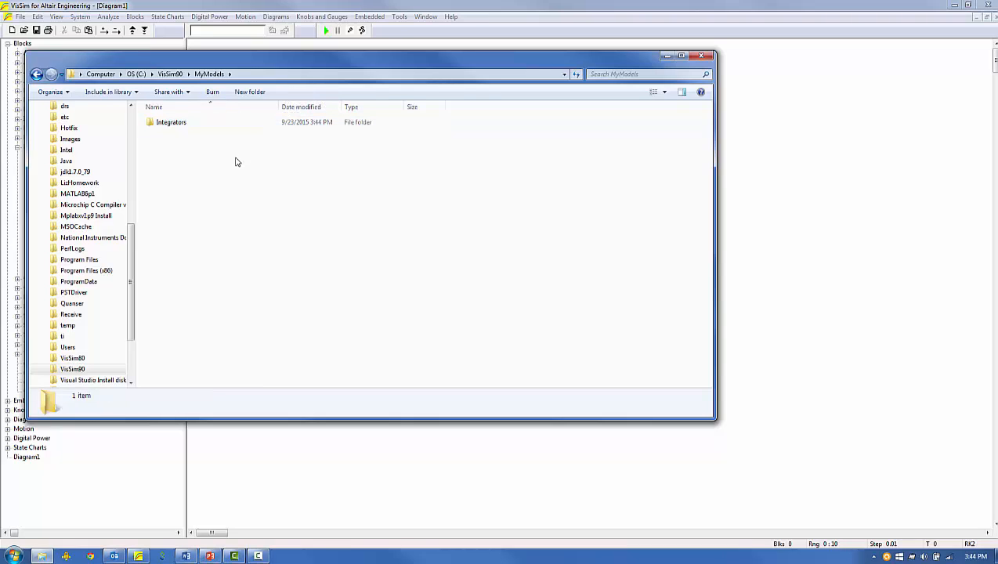
- Switch back to VisSim and open the recent diagram DiscreteIntegrator.vsm
left_click(777, 185)
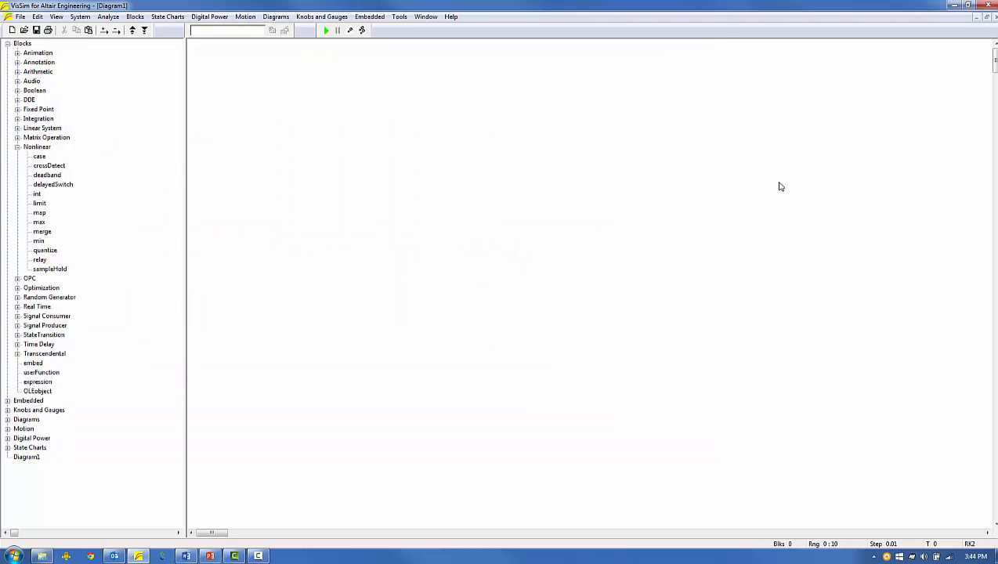
left_click(20, 17)
left_click(83, 246)
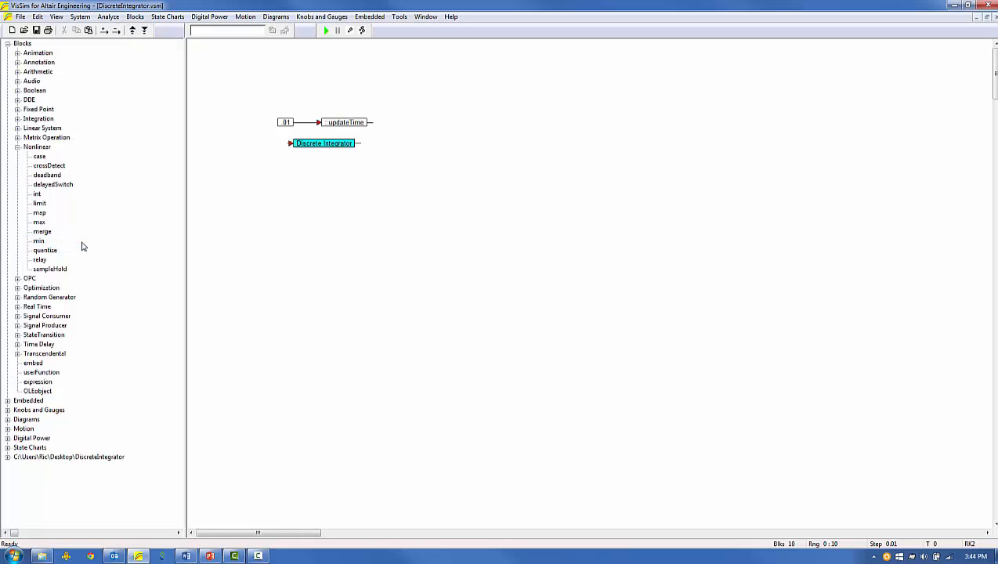
- Add a menu directory entry in the preferences with its path set to C:\VisSim90\MyModels\Integrators
left_click(37, 17)
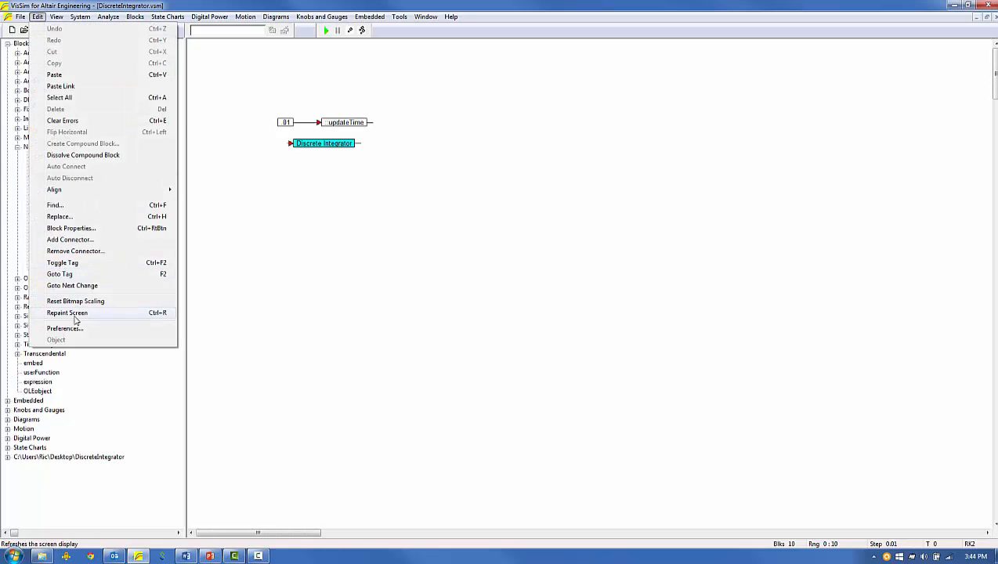
left_click(64, 328)
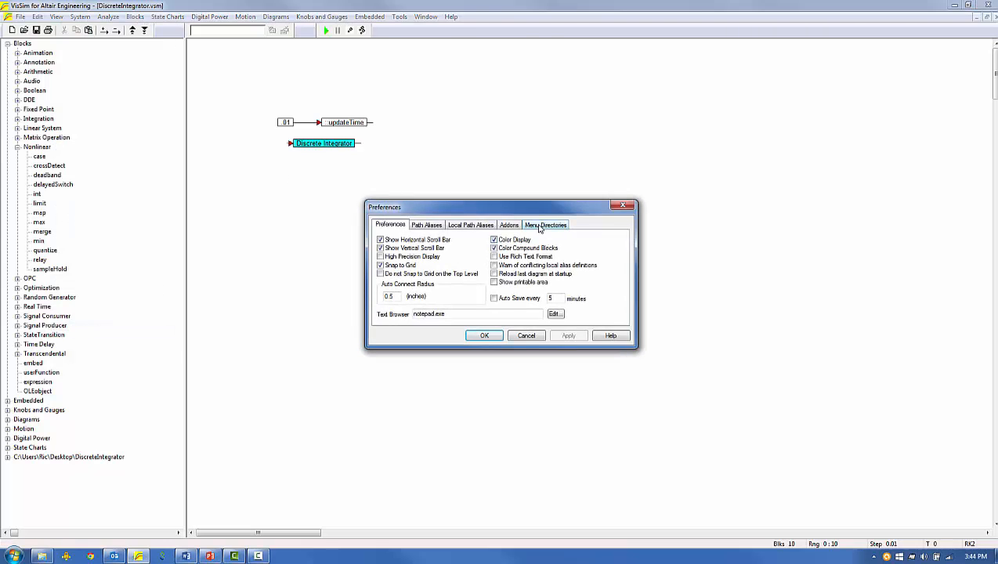
left_click(545, 225)
left_click_drag(610, 271, 581, 315)
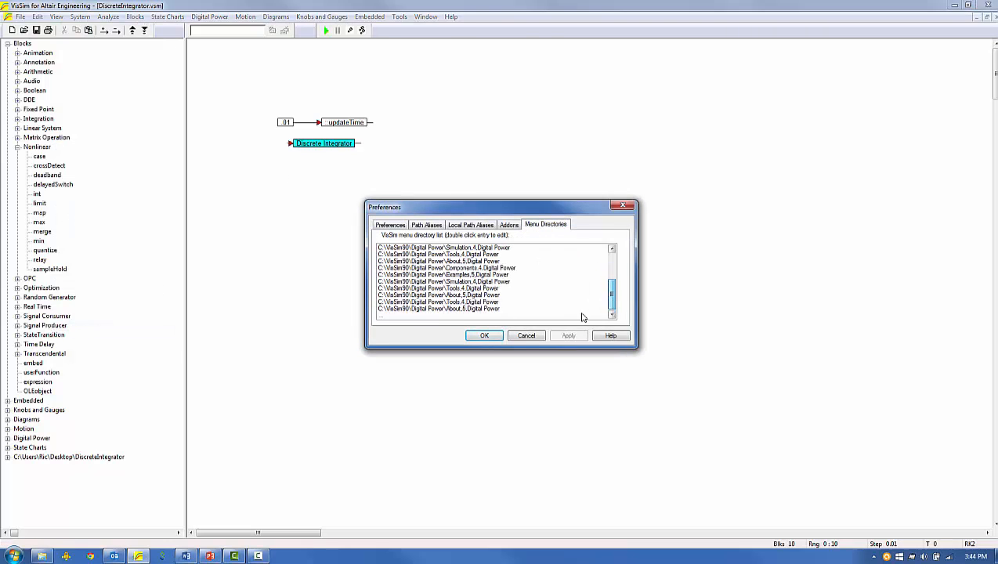
double_click(392, 317)
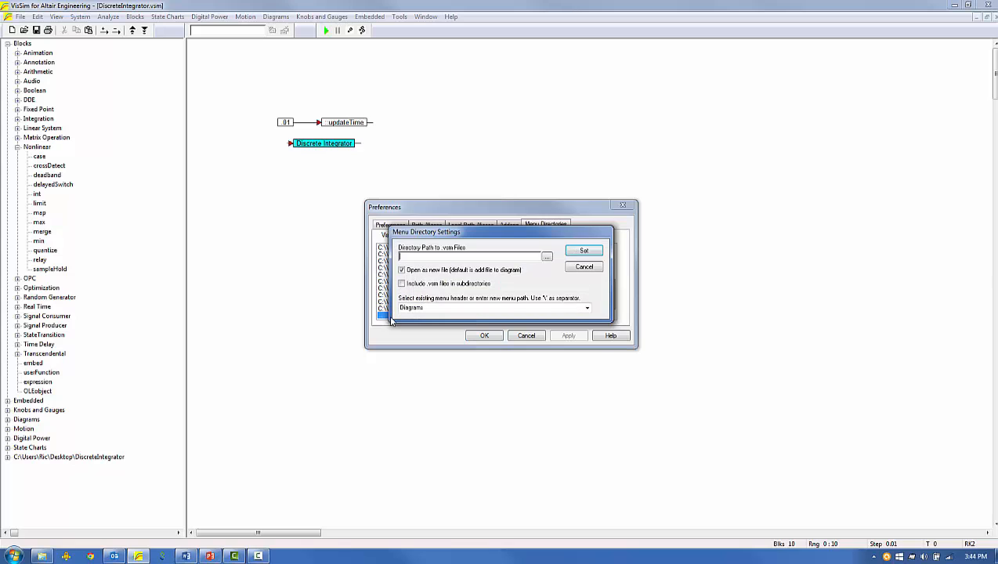
left_click(546, 257)
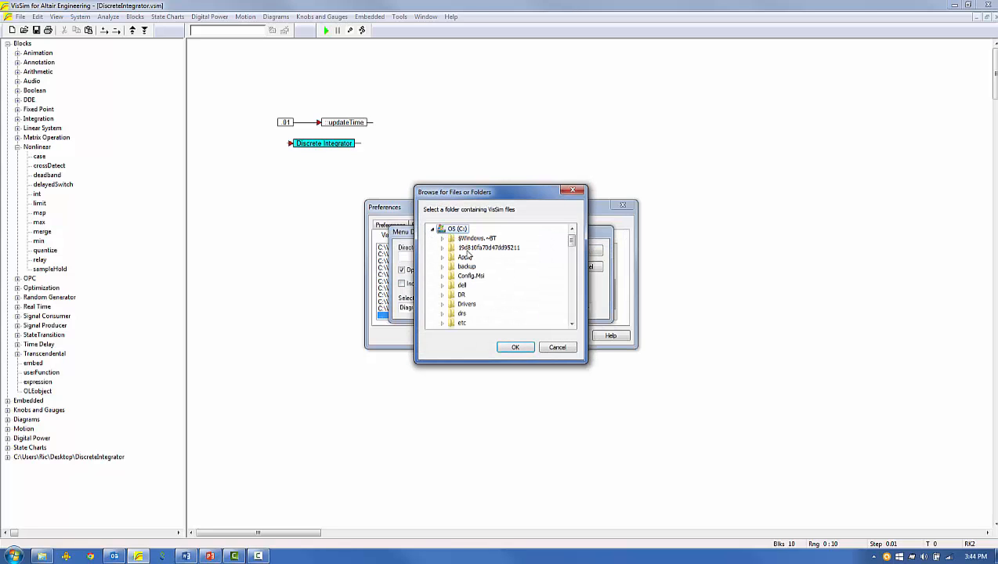
scroll(517, 301, "down", 8)
double_click(513, 298)
scroll(498, 311, "down", 1)
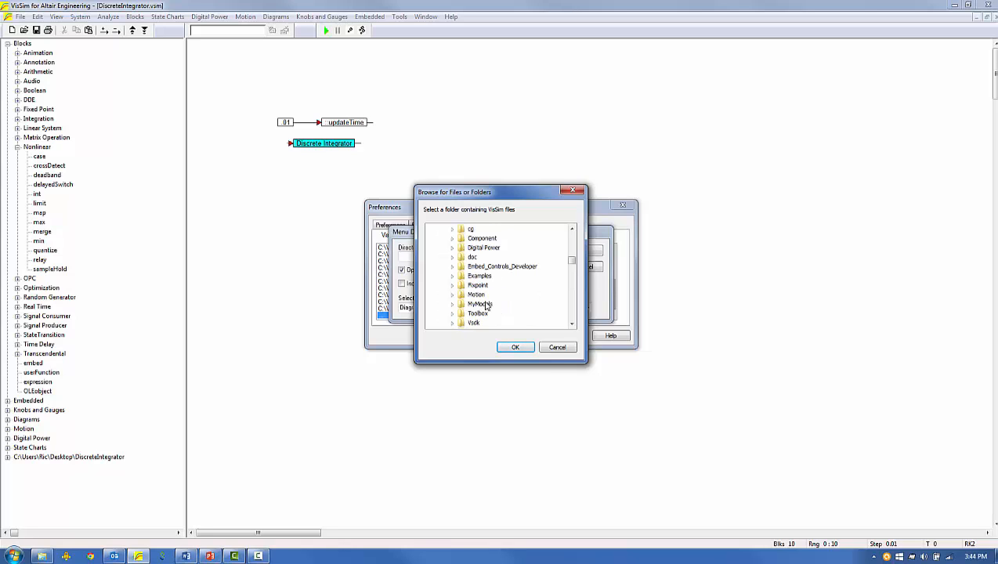
double_click(481, 304)
left_click(490, 314)
left_click(515, 348)
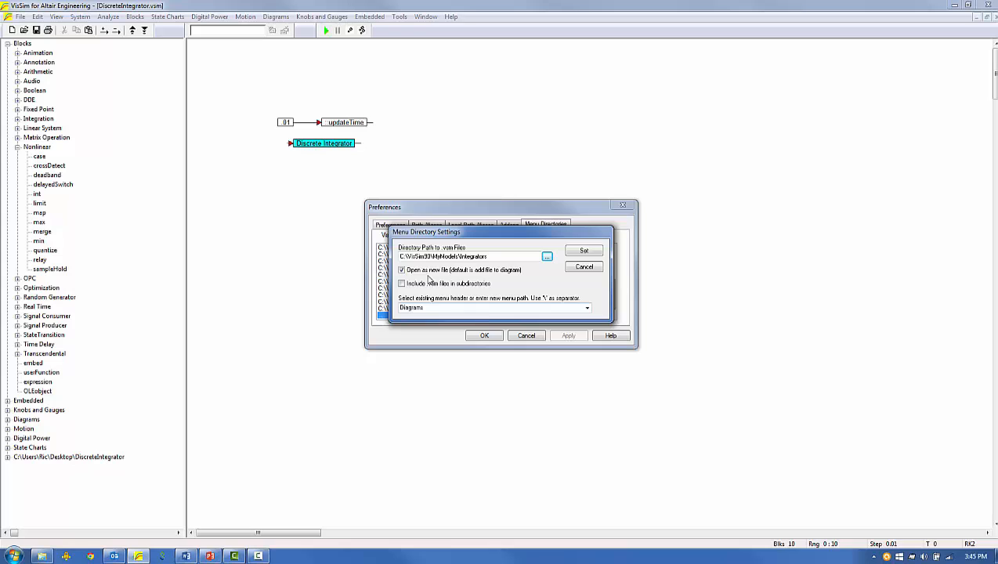
- Configure the new entry to add files to the diagram, include .vsm files in subdirectories and use the menu header MyModels, and apply the preferences
left_click(402, 270)
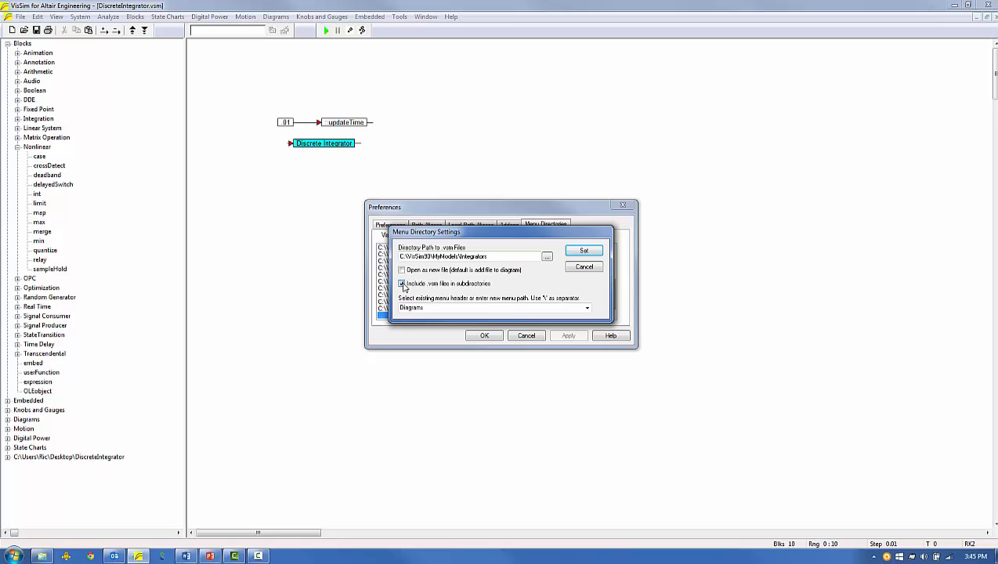
double_click(436, 307)
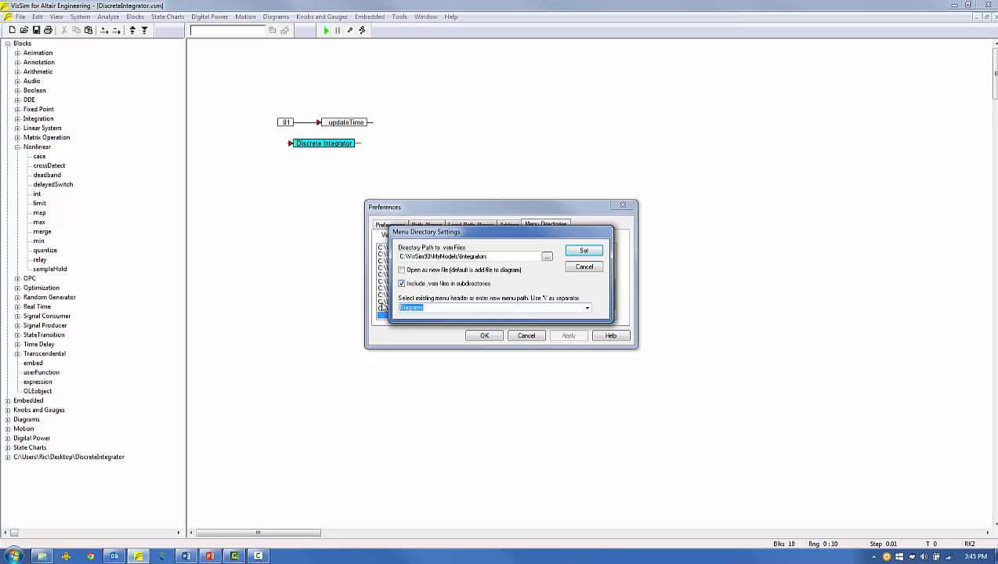
type("MyModels")
left_click(583, 251)
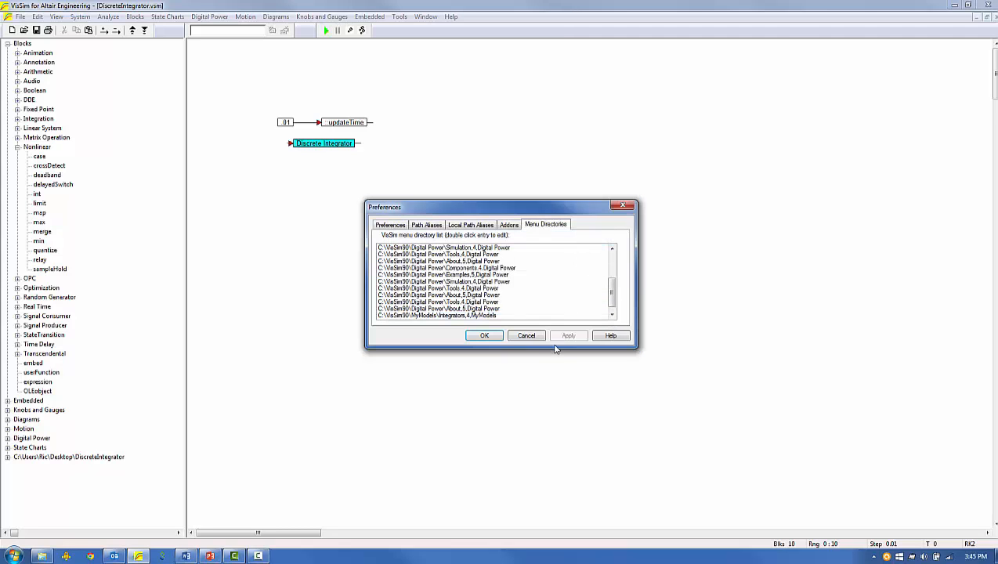
left_click(500, 336)
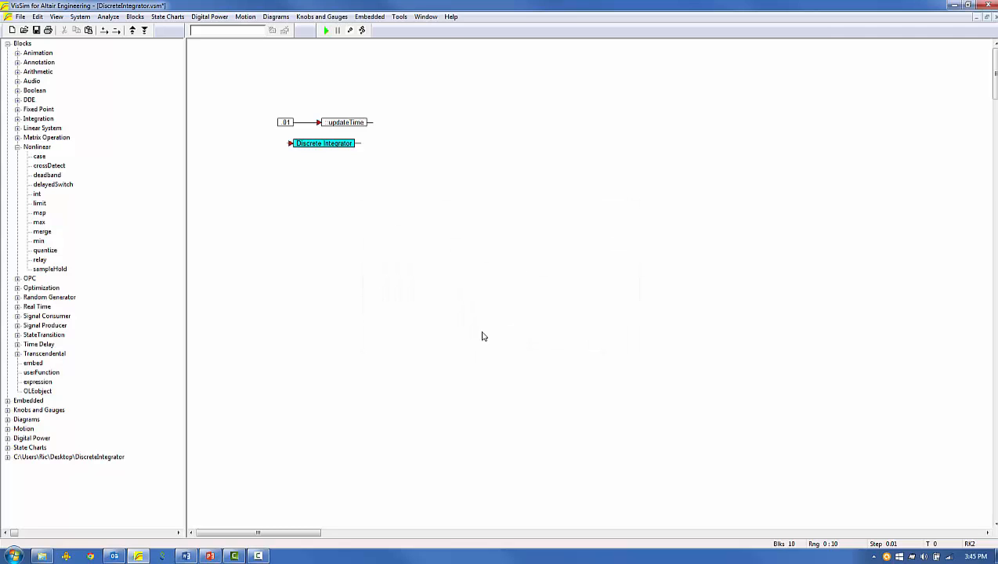
- Save the diagram as DiscreteIntegrator.vsm in the folder C:\VisSim90\MyModels\Integrators
left_click(20, 17)
left_click(47, 102)
left_click(31, 225)
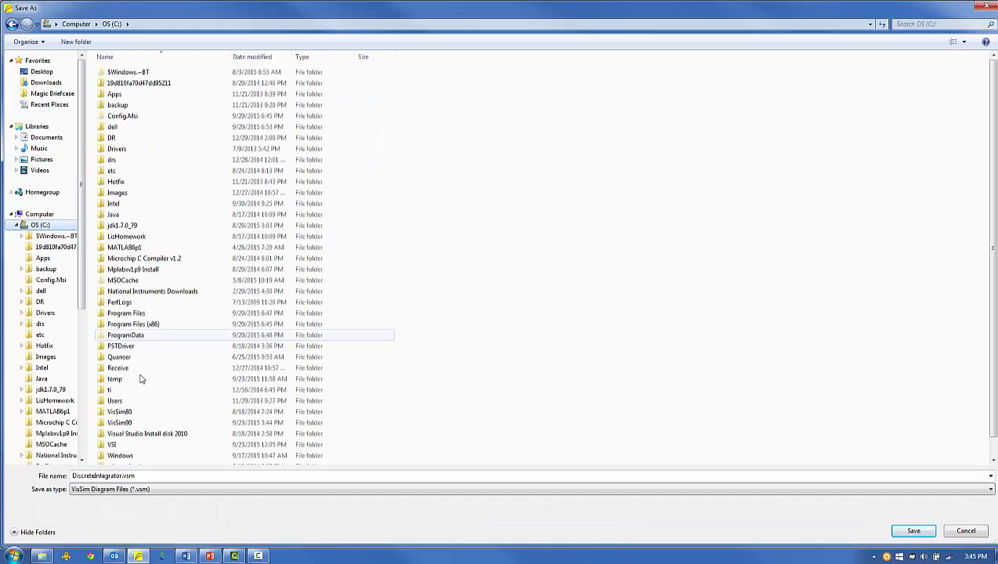
double_click(119, 421)
double_click(123, 181)
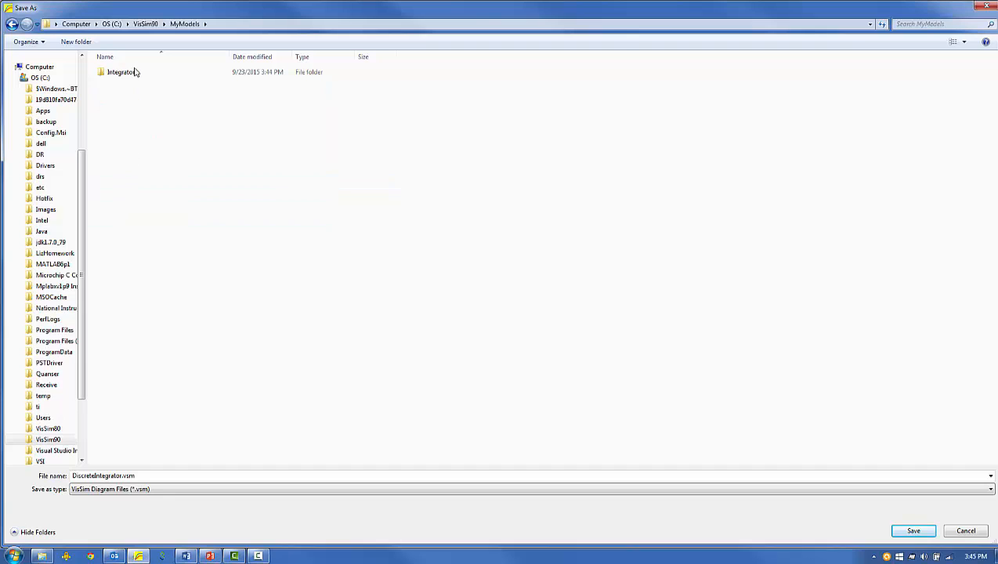
double_click(135, 73)
left_click(910, 530)
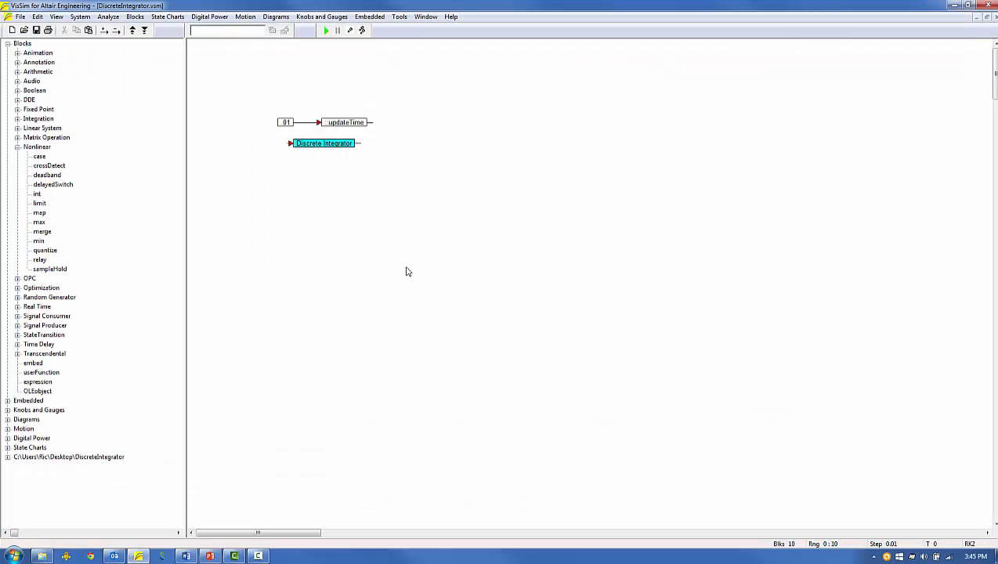
- Exit VisSim and start it again with a blank diagram
left_click(20, 17)
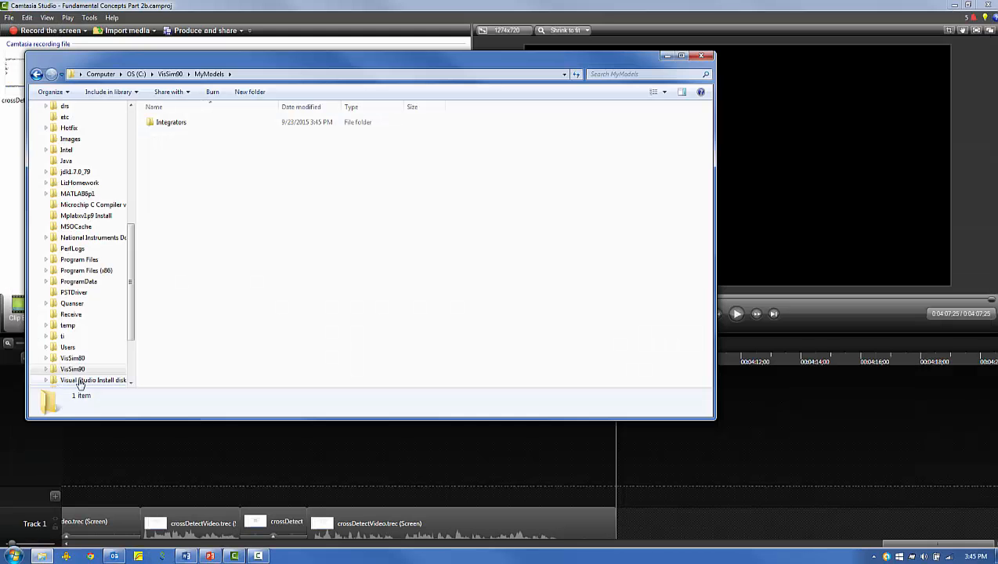
left_click(138, 555)
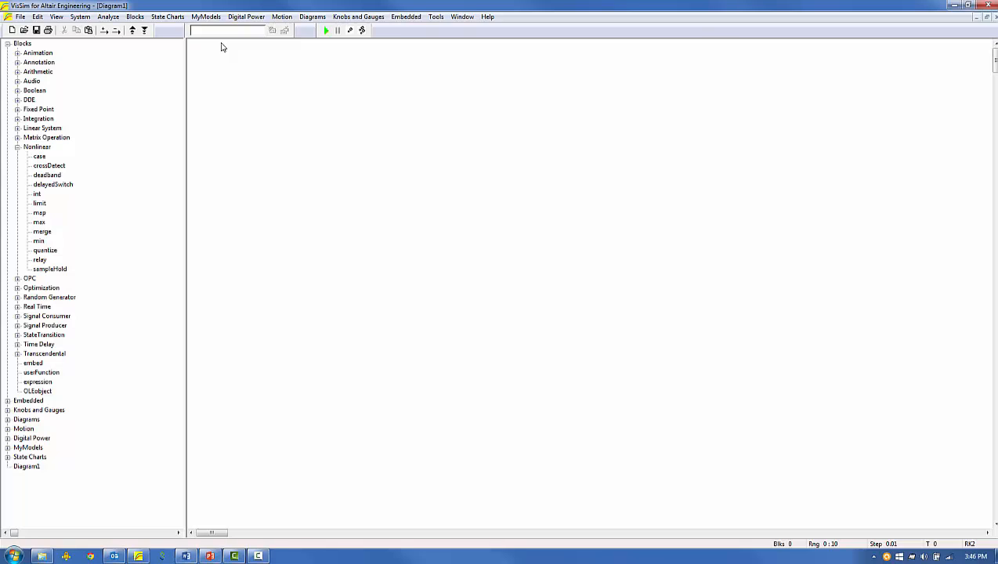
- Try out the custom MyModels library by placing its DiscreteIntegrator model in the blank diagram
left_click(205, 17)
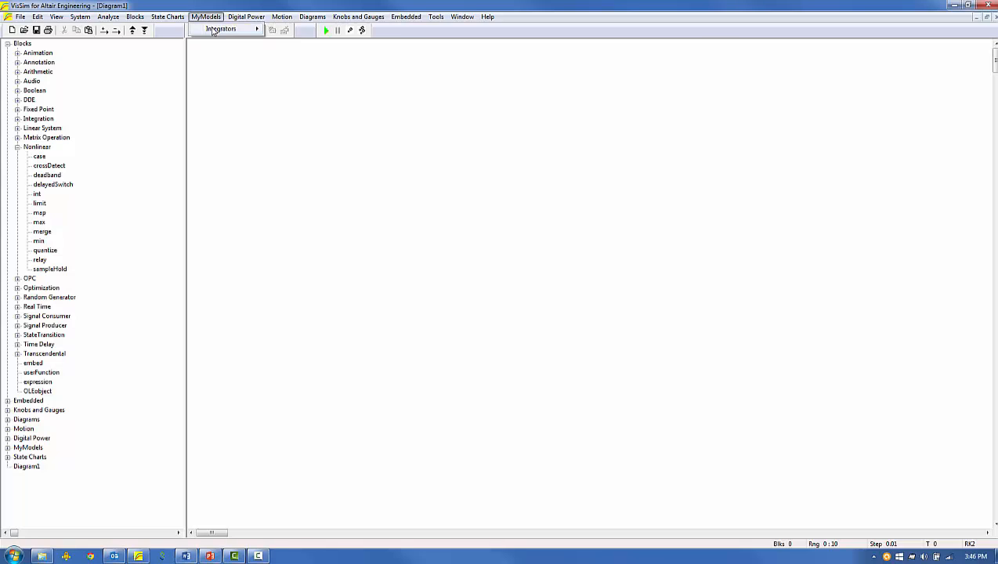
mouse_move(225, 30)
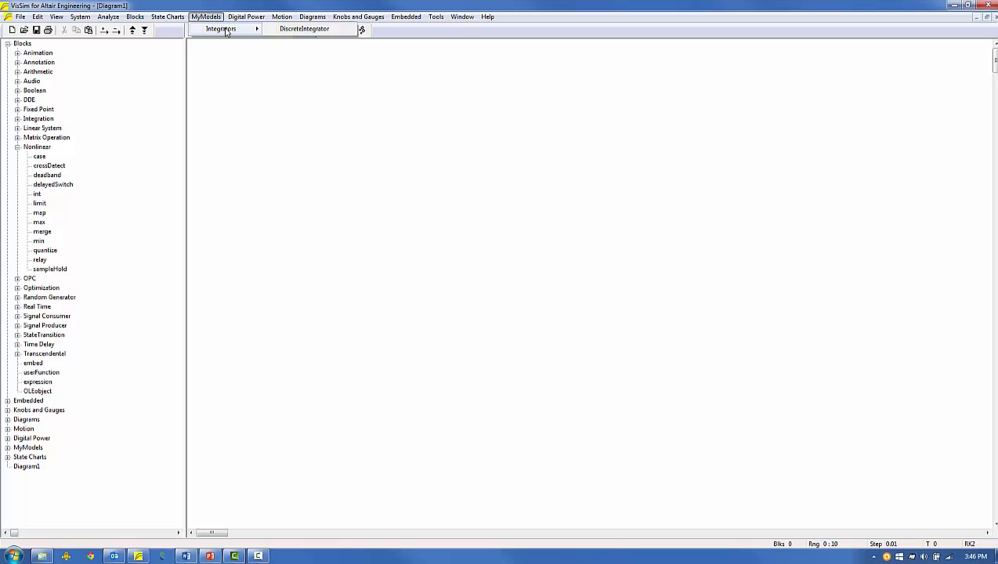
left_click(304, 29)
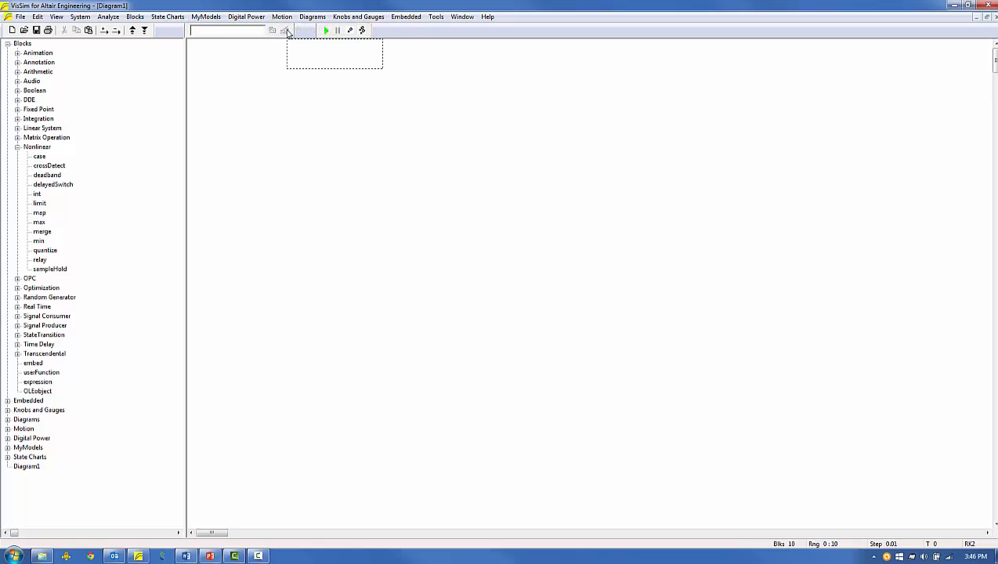
left_click(272, 99)
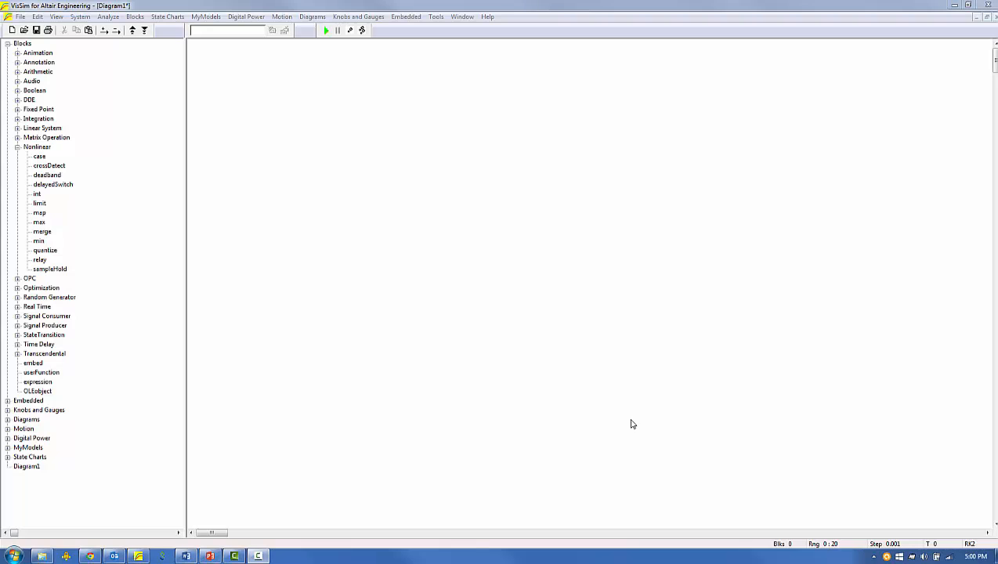
- Insert the DiscreteIntegrator model from the Integrators group of MyModels into the empty Diagram1
left_click(206, 19)
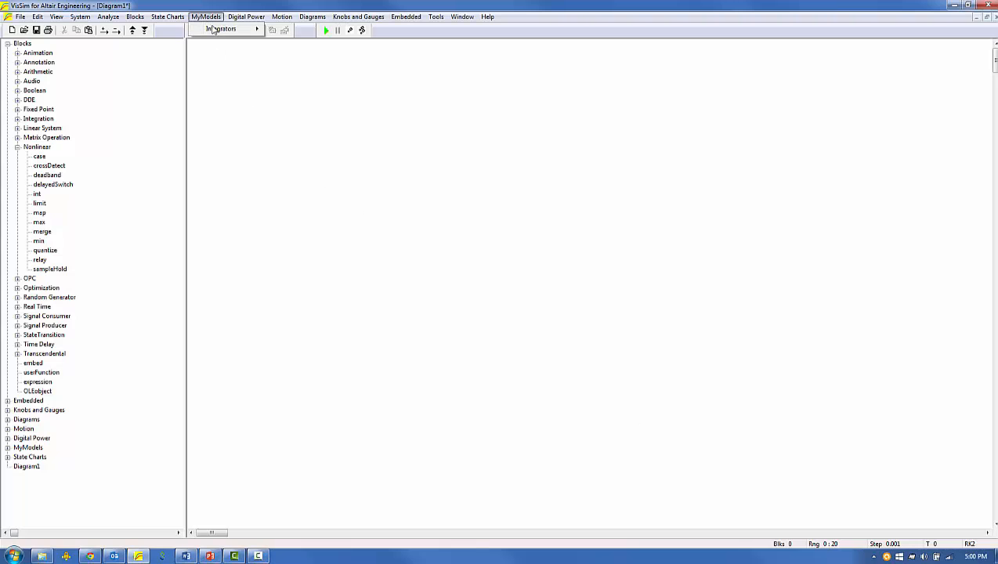
mouse_move(213, 30)
left_click(295, 30)
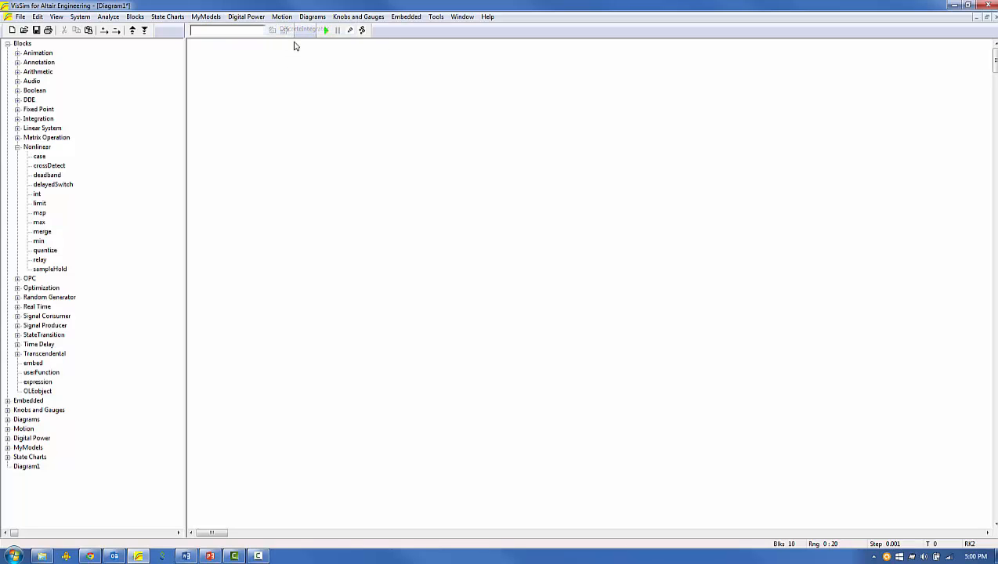
left_click(297, 128)
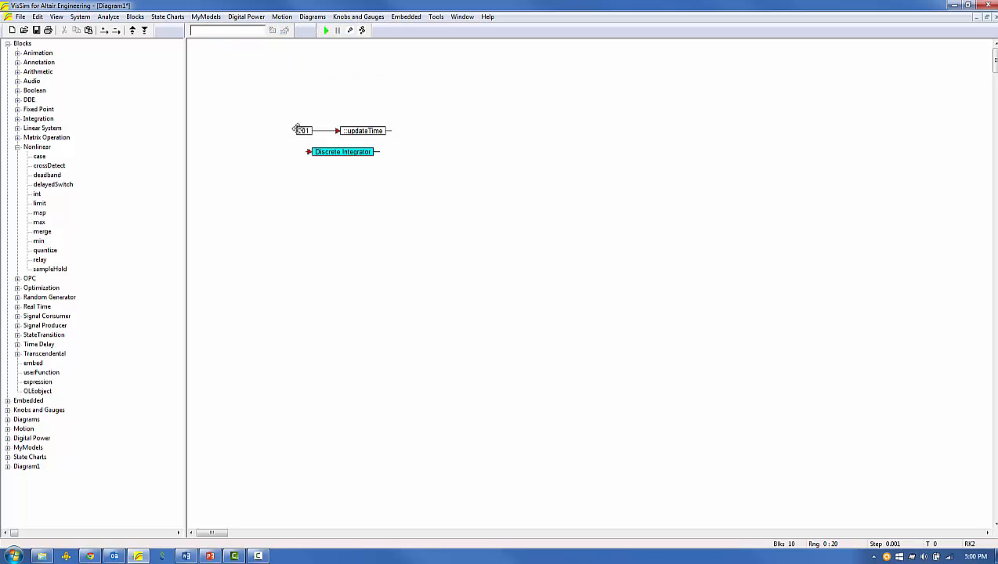
- Rename the Discrete Integrator compound block to "Discrete Integrator with Reset", placing "with Reset" on a second line
right_click(342, 151)
left_click(494, 167)
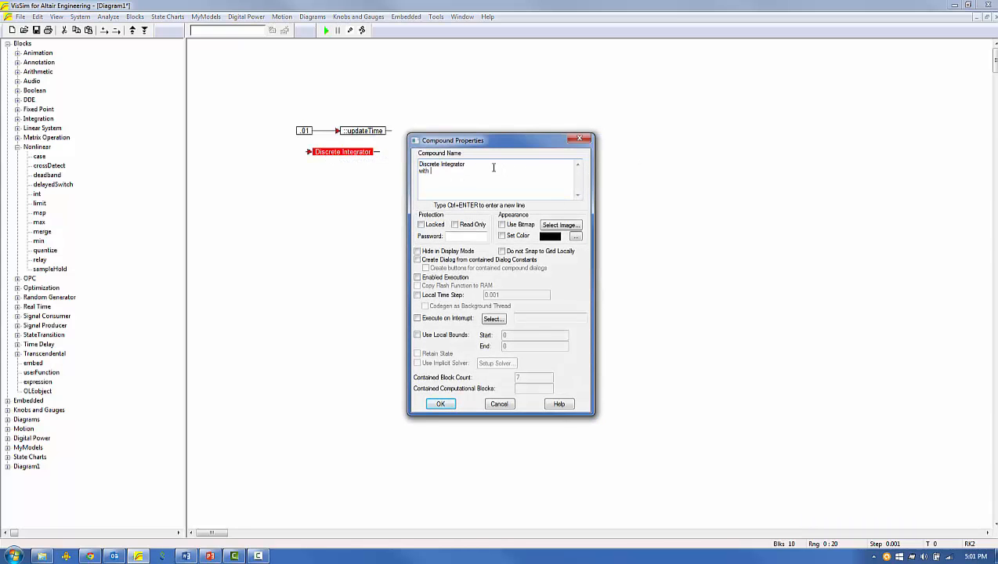
type("with Reset")
key("Return")
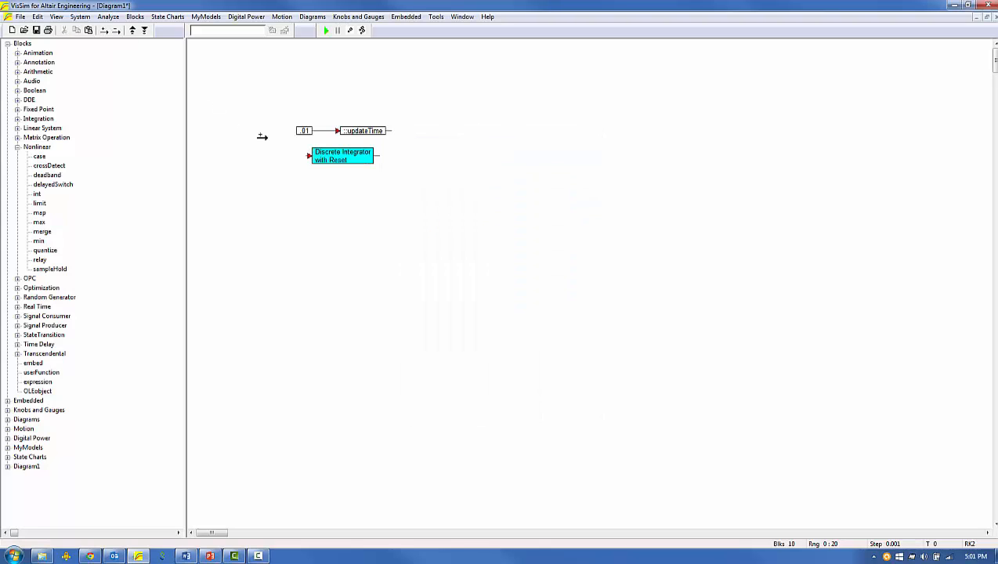
- Add two input connectors to the Discrete Integrator with Reset block and label its three inputs x, Trigger and Reset Value
left_click(306, 153)
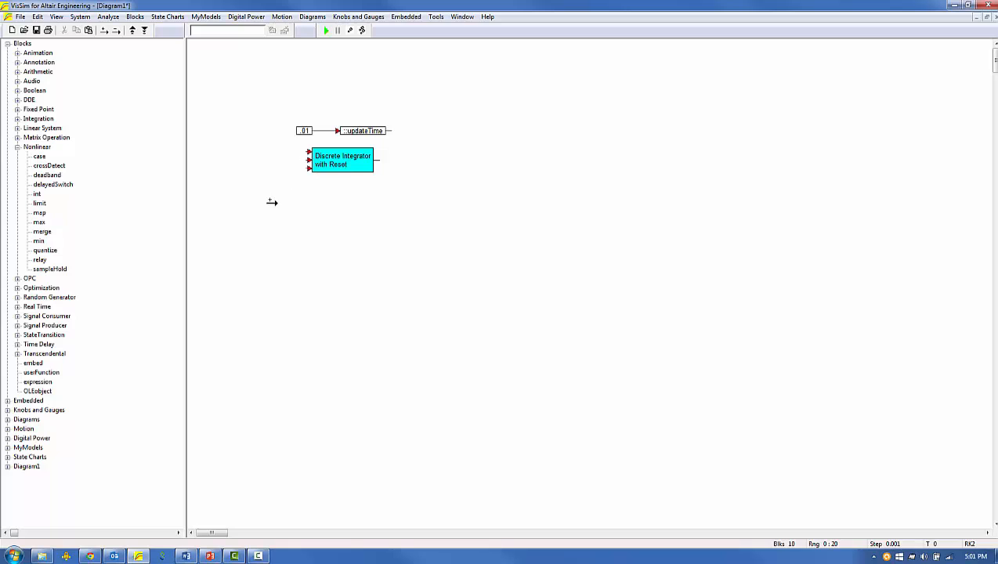
double_click(310, 153)
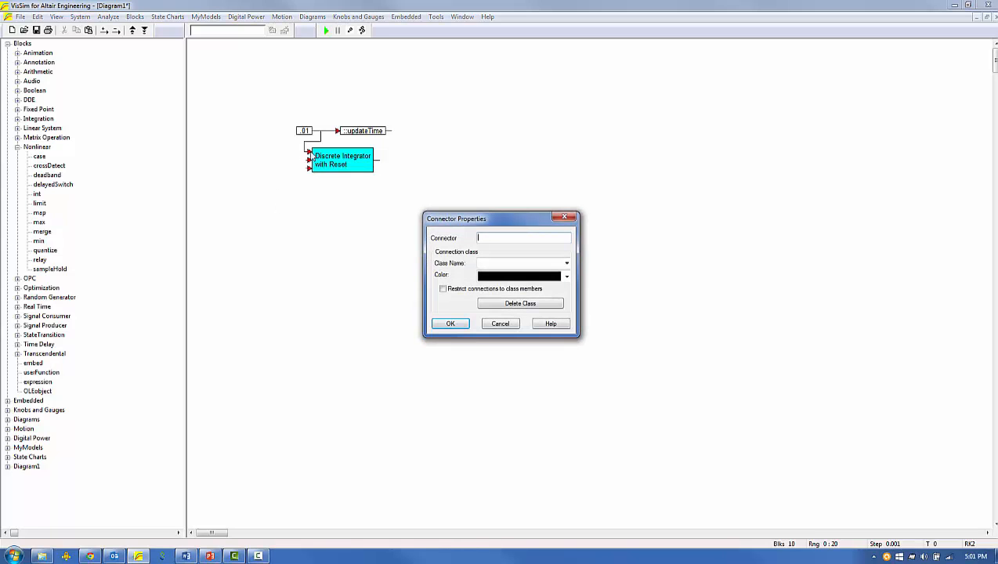
left_click(450, 323)
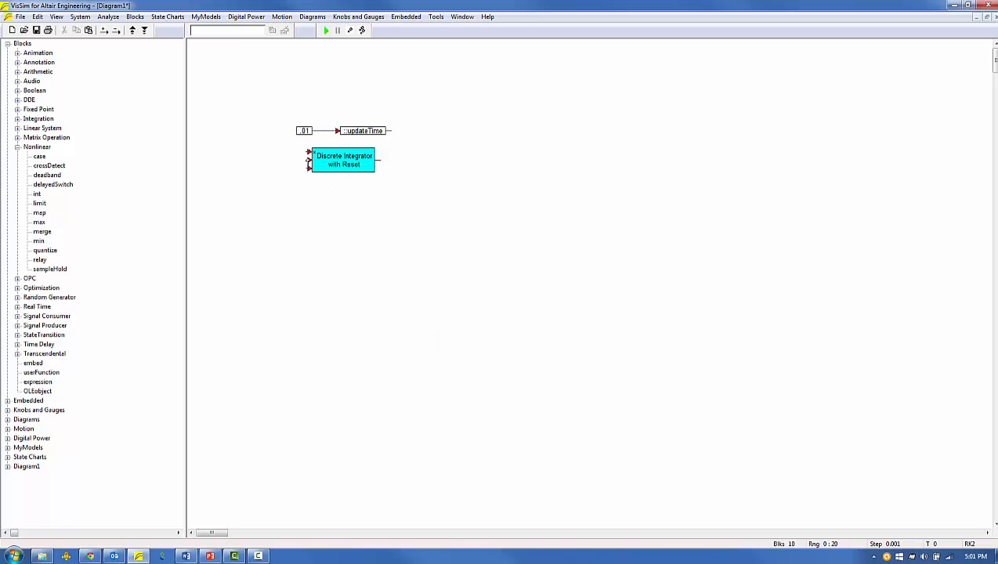
double_click(308, 160)
type("Trigger")
key("Return")
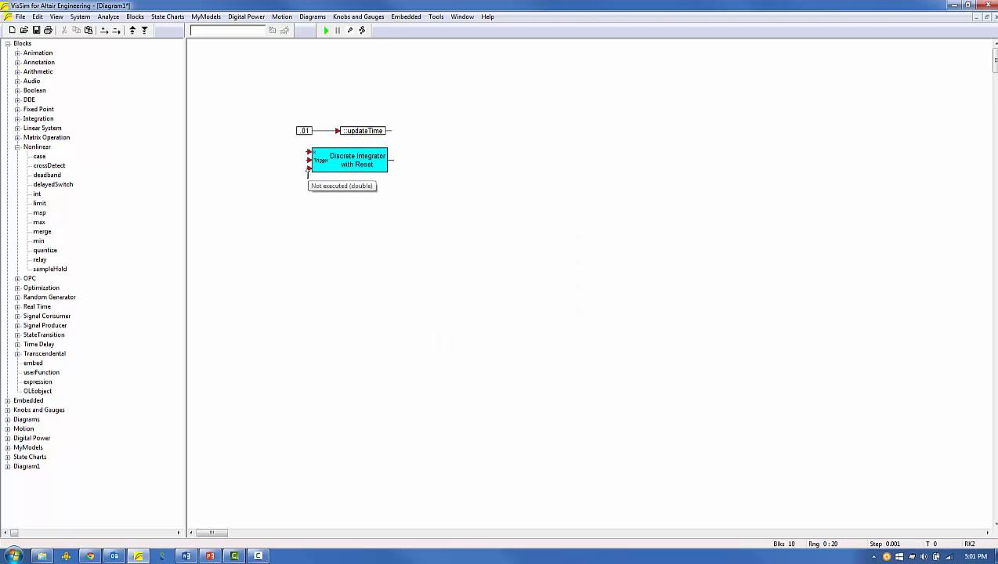
double_click(308, 170)
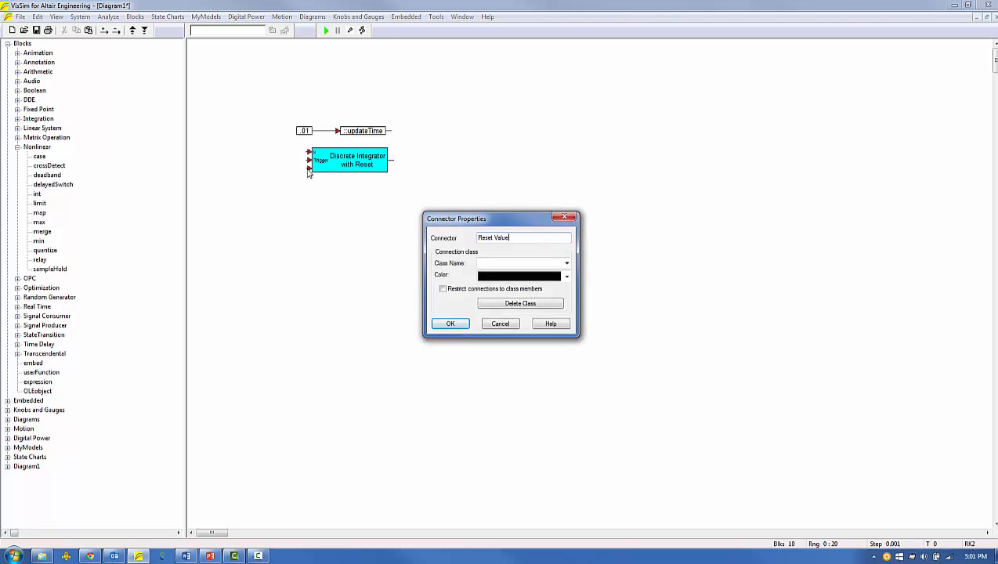
key("Return")
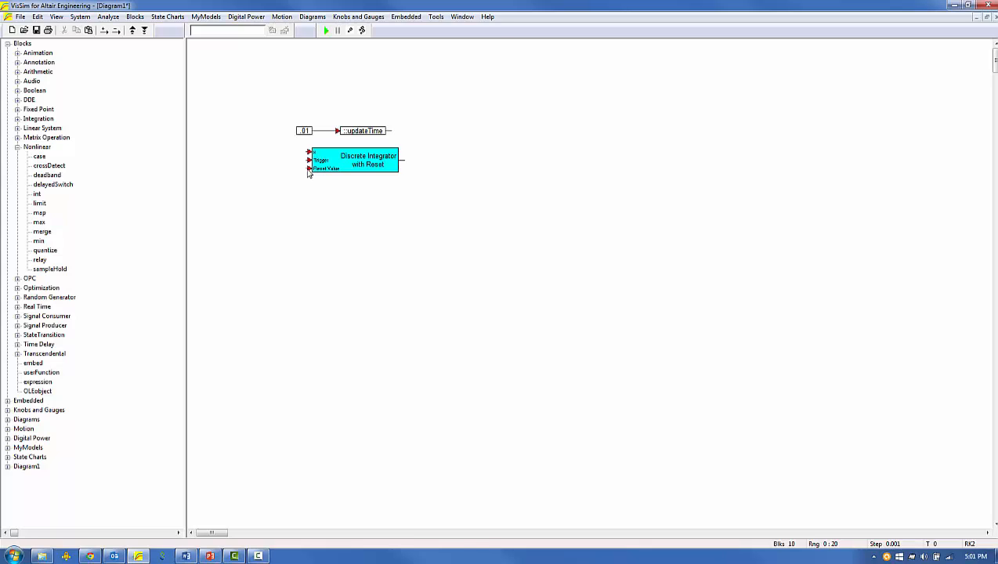
- Inside the Discrete Integrator with Reset compound, move the Input variable beside the x connector, wire it there and rename it :x
right_click(357, 163)
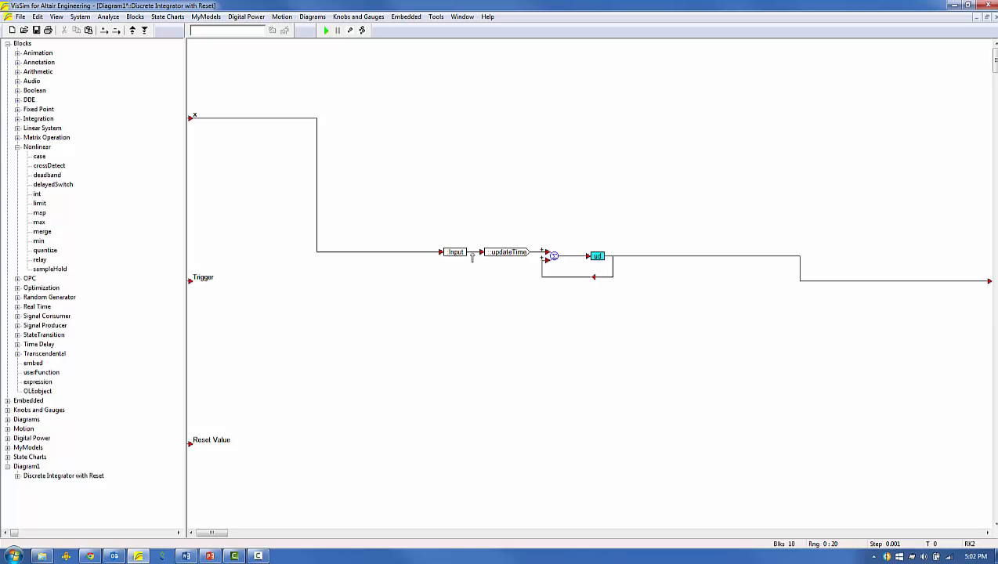
left_click_drag(458, 252, 234, 286)
double_click(226, 120)
type("x")
key("Return")
- Add variables named :Trigger and :Reset Value, each wired to its matching compound input connector
double_click(234, 286)
type("Trigger")
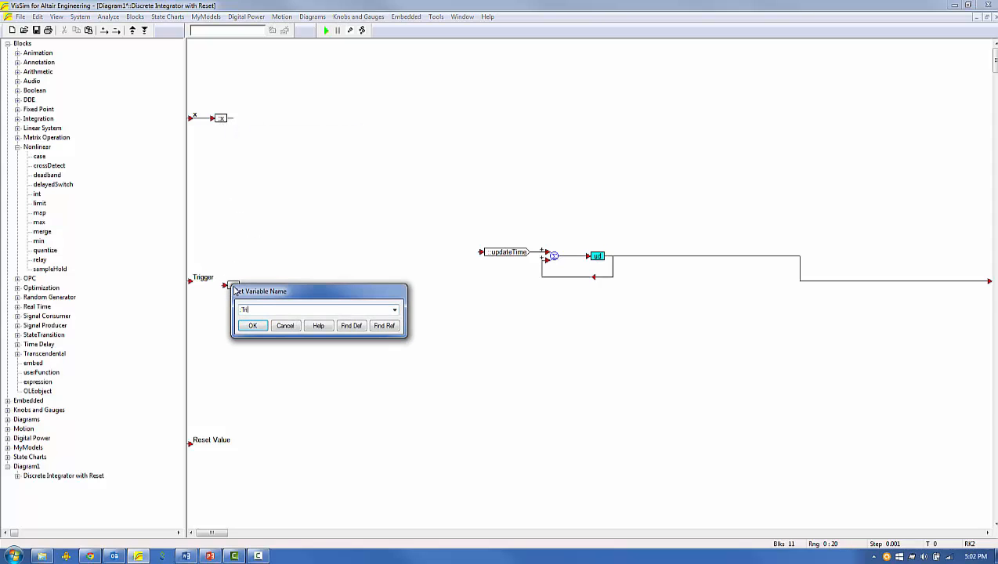
key("Return")
left_click_drag(239, 288, 233, 450)
double_click(232, 451)
type("Res")
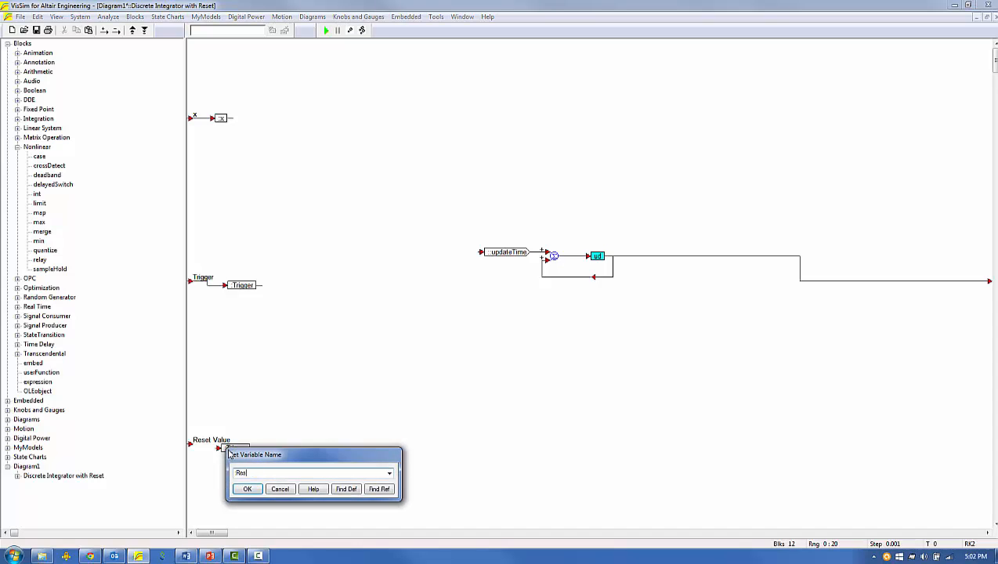
type("et Value")
key("Return")
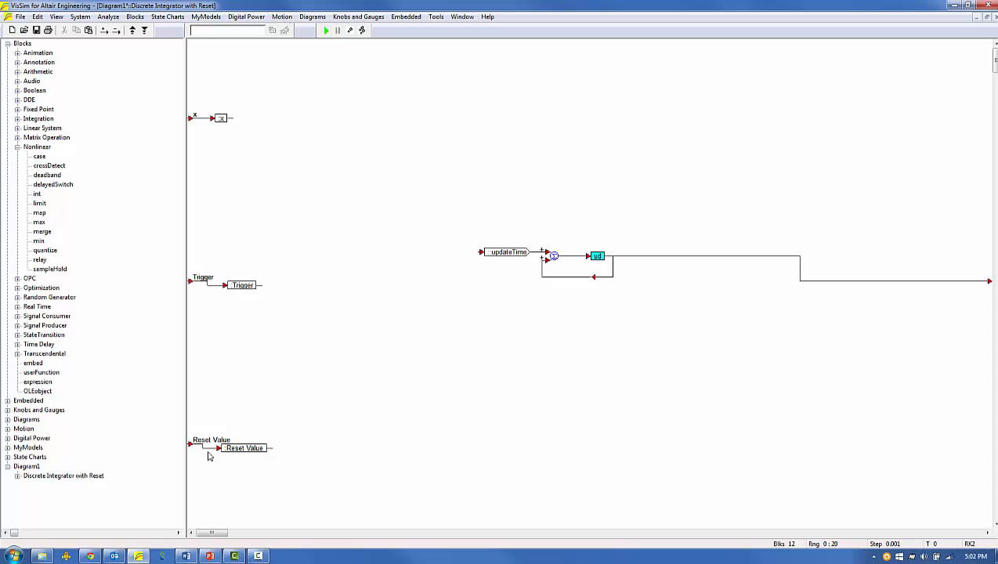
- Insert a merge block between the summing junction and the unit delay, feeding the sum into its f input and its output into the delay
left_click_drag(42, 232, 527, 215)
left_click_drag(597, 257, 678, 254)
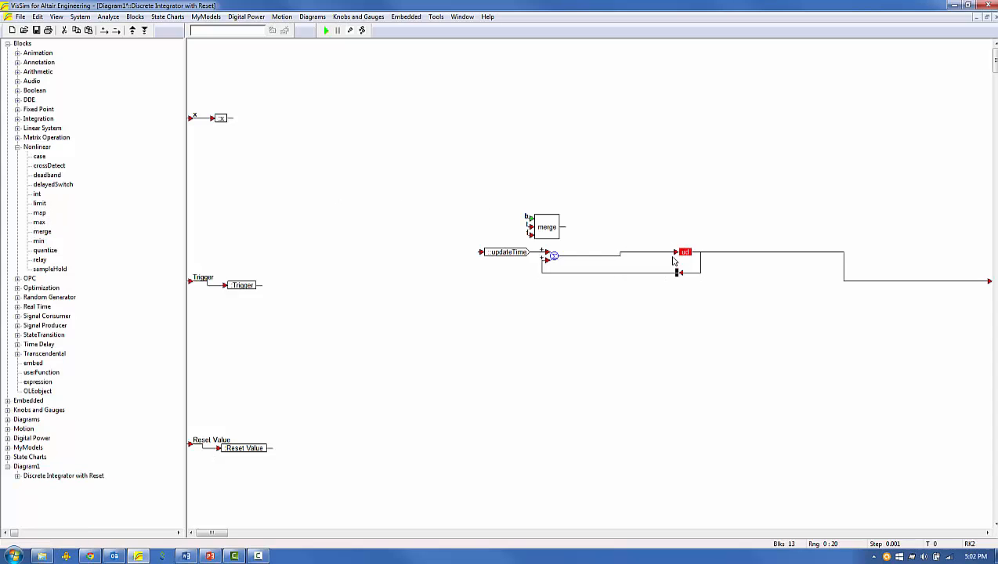
left_click_drag(547, 227, 620, 249)
left_click_drag(685, 253, 684, 248)
left_click(650, 301)
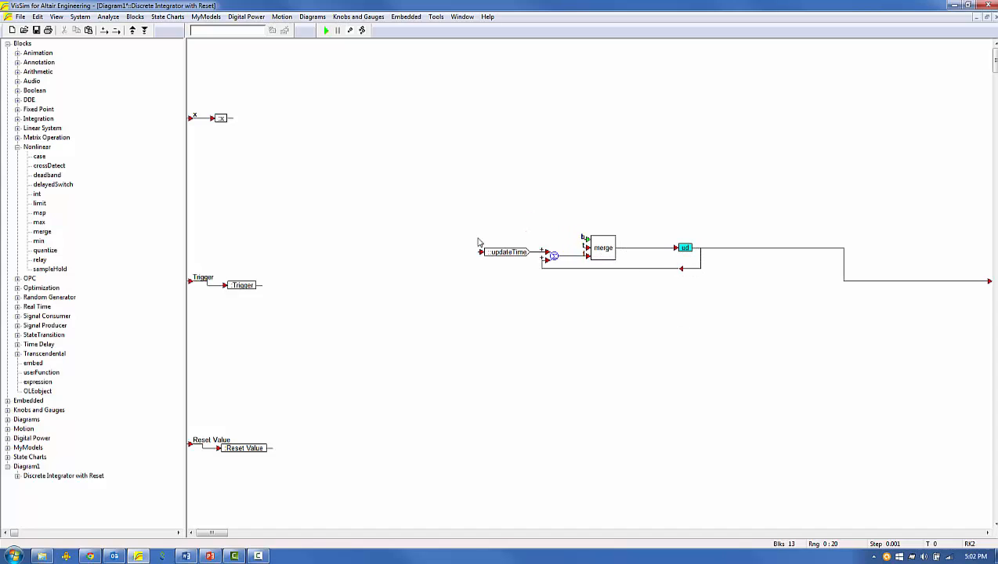
- Copy the :Trigger and :Reset Value variables beside the merge block and wire them to its b and t inputs
left_click(243, 284)
left_click_drag(243, 284, 585, 238)
left_click_drag(251, 450, 522, 240)
left_click_drag(583, 249, 541, 231)
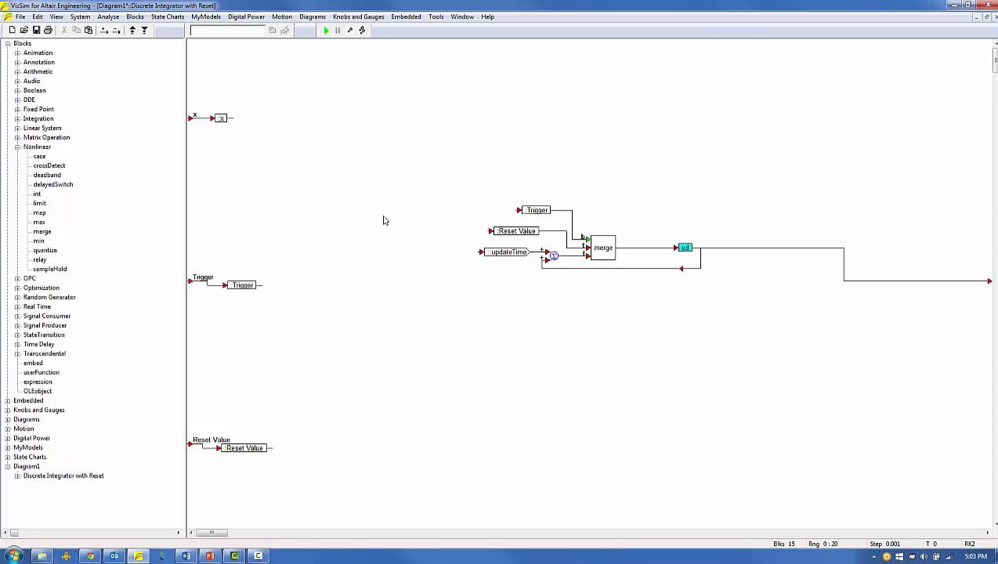
- Place a copy of the :x variable wired to the updateTime gain input, and return to the top-level diagram
left_click_drag(384, 217, 467, 252)
key("ctrl+z")
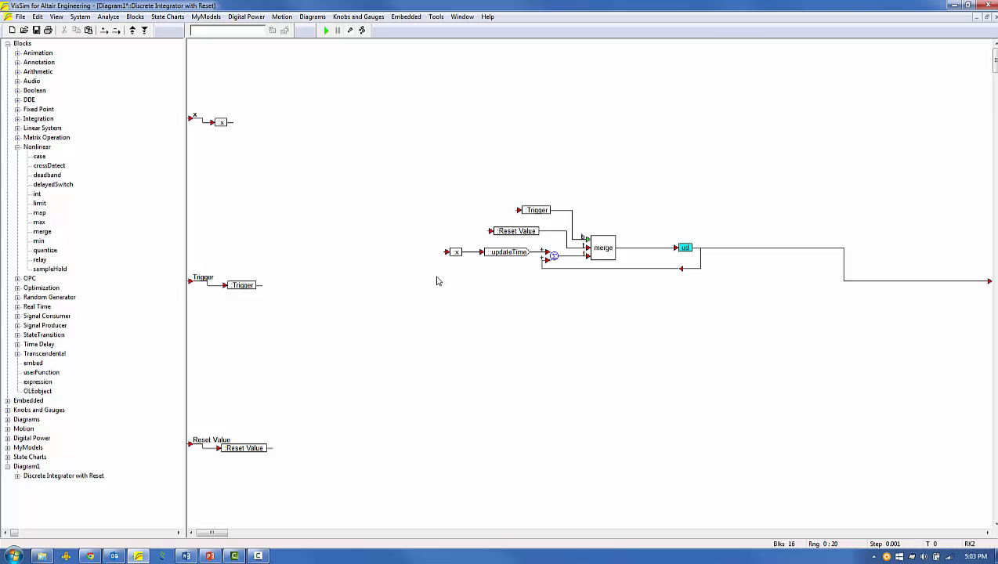
right_click(437, 281)
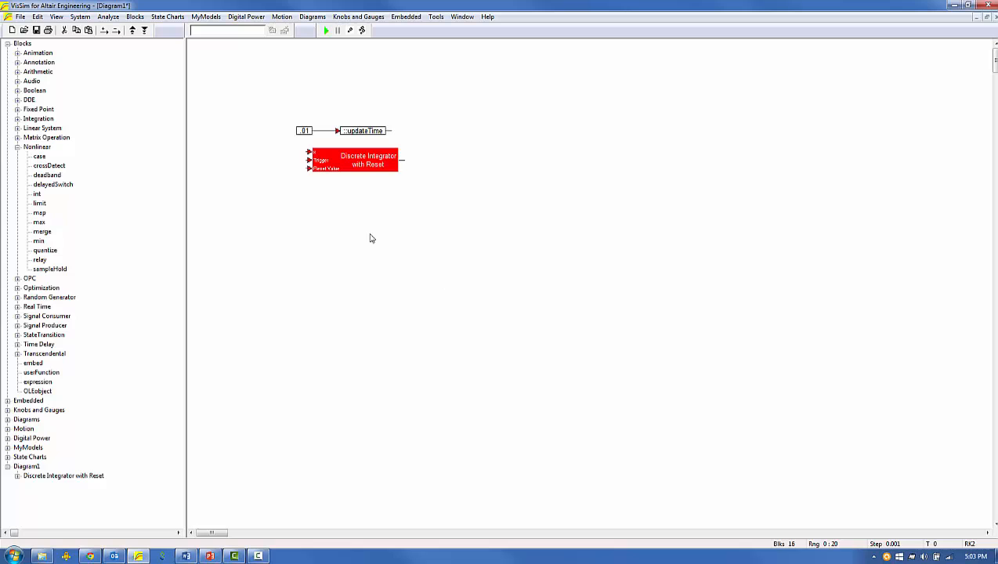
- Save the diagram as DiscreteResetIntegrator in the MyModels Integrators folder
left_click(19, 16)
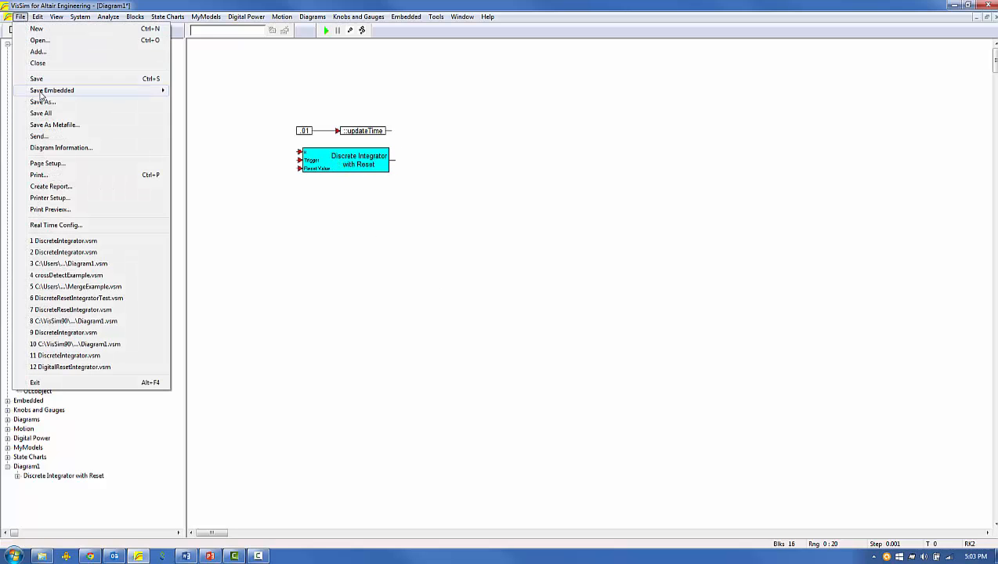
left_click(35, 95)
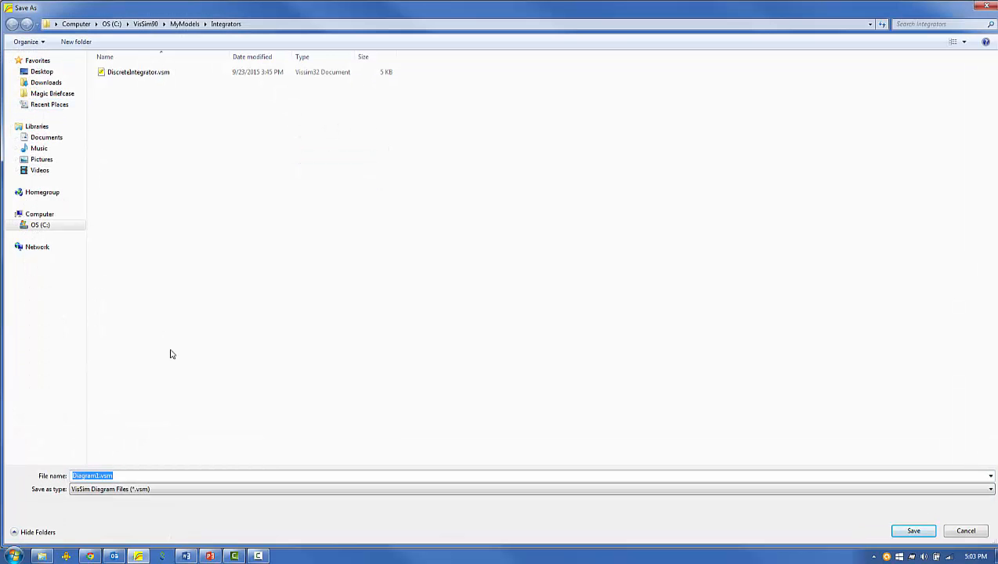
type("DiscreteResetIntegrator")
key("Return")
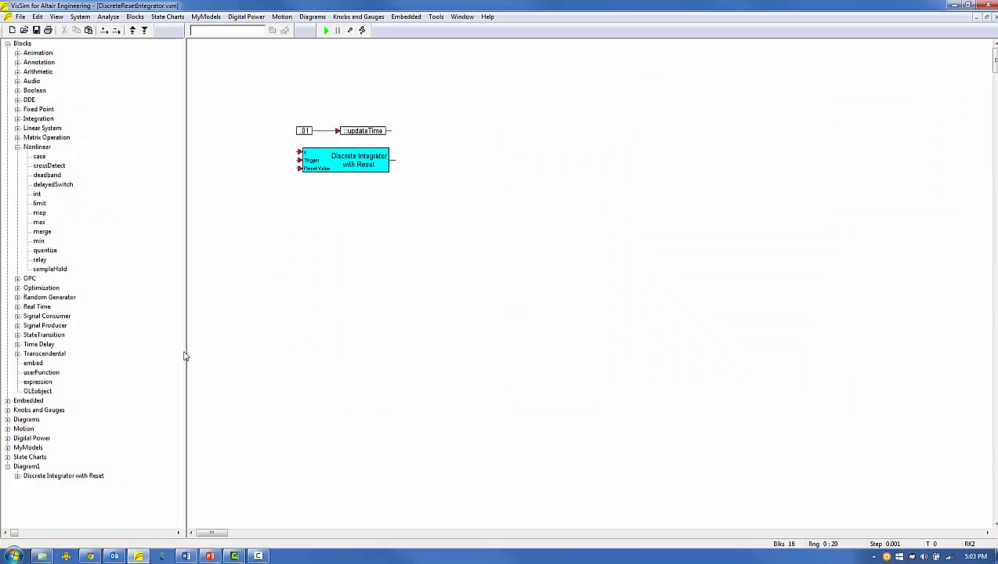
- Exit VisSim and restart it with a blank diagram so the model library reloads
left_click(21, 16)
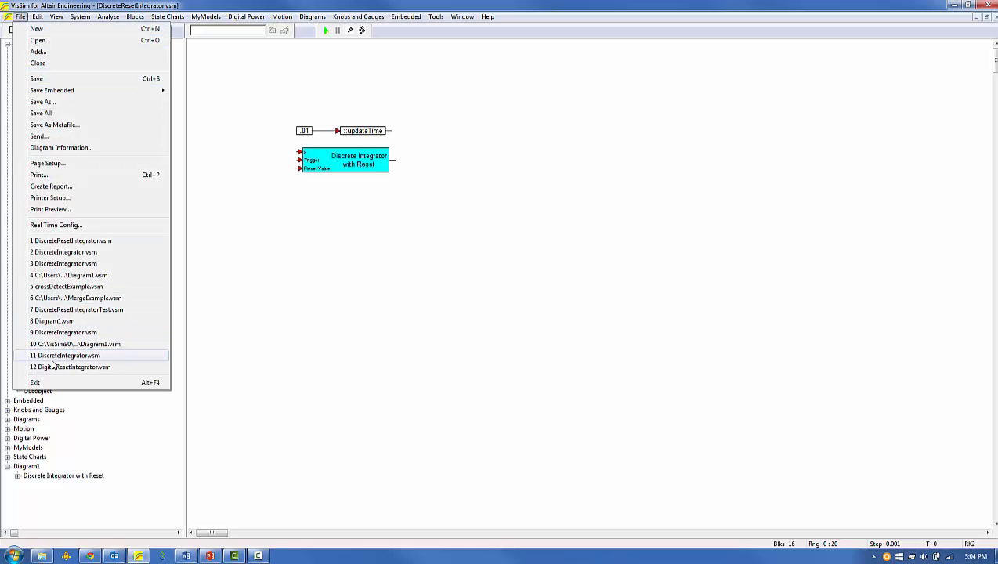
left_click(34, 382)
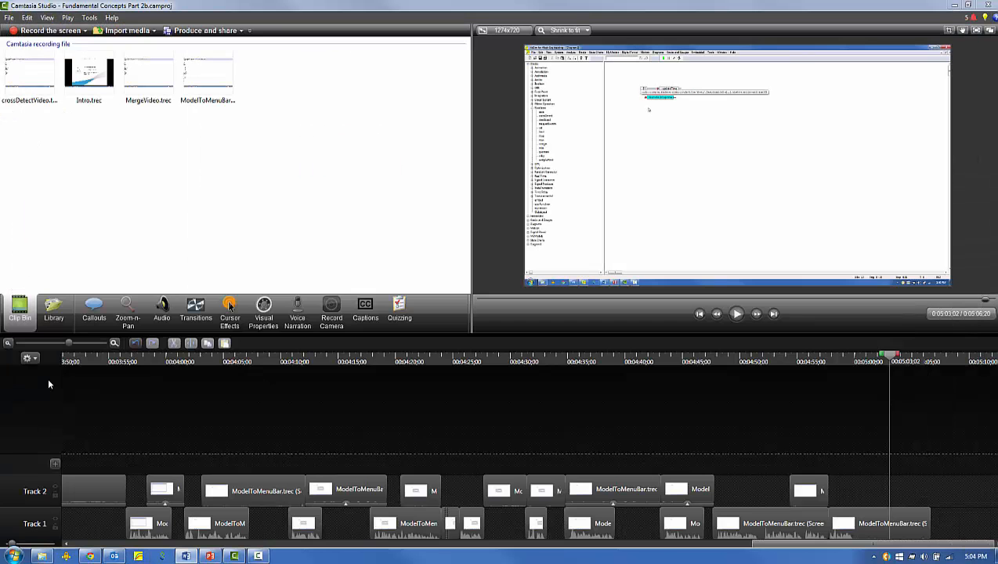
left_click(139, 556)
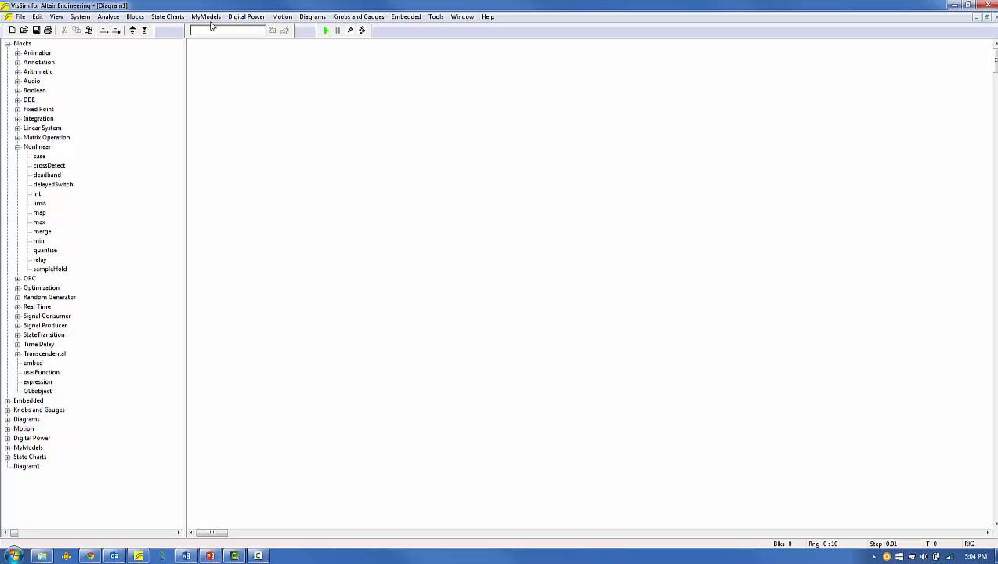
- Insert DiscreteResetIntegrator from the MyModels Integrators library and shift its blocks toward the middle of the diagram
mouse_move(218, 29)
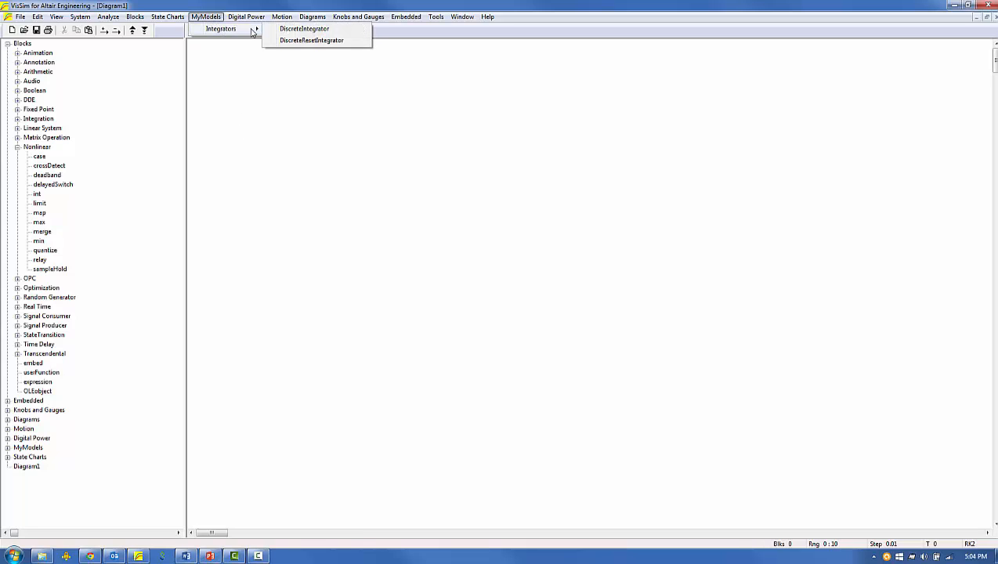
left_click(306, 43)
left_click(341, 169)
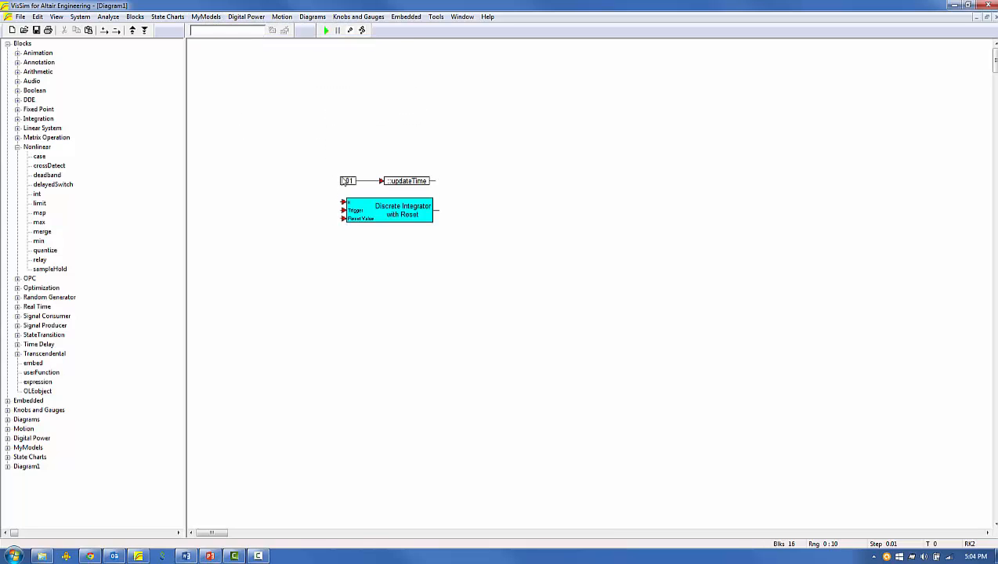
left_click_drag(307, 147, 479, 218)
left_click(473, 275)
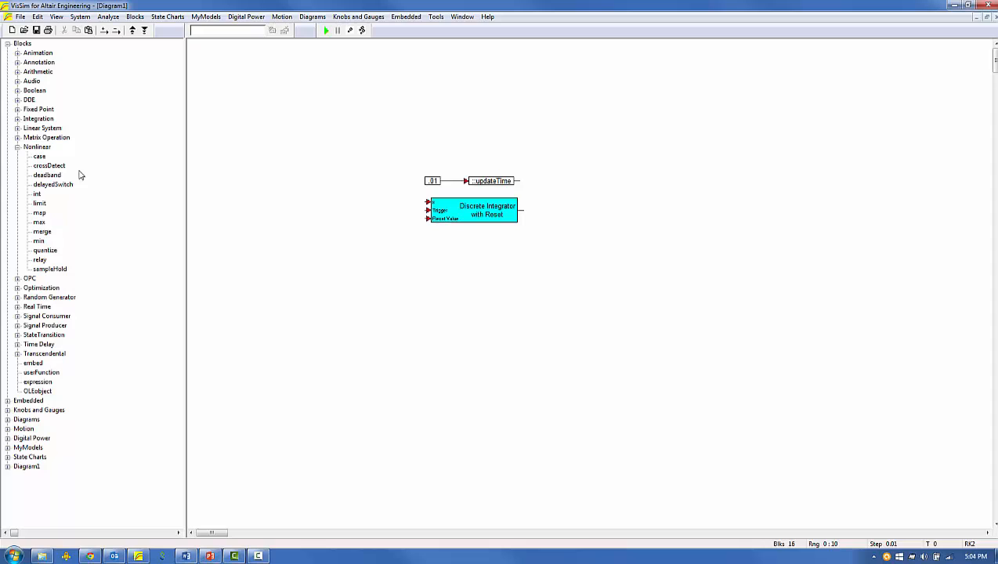
- Add crossDetect, limit, step and const blocks to the diagram beside the Discrete Integrator with Reset
left_click_drag(59, 166, 281, 243)
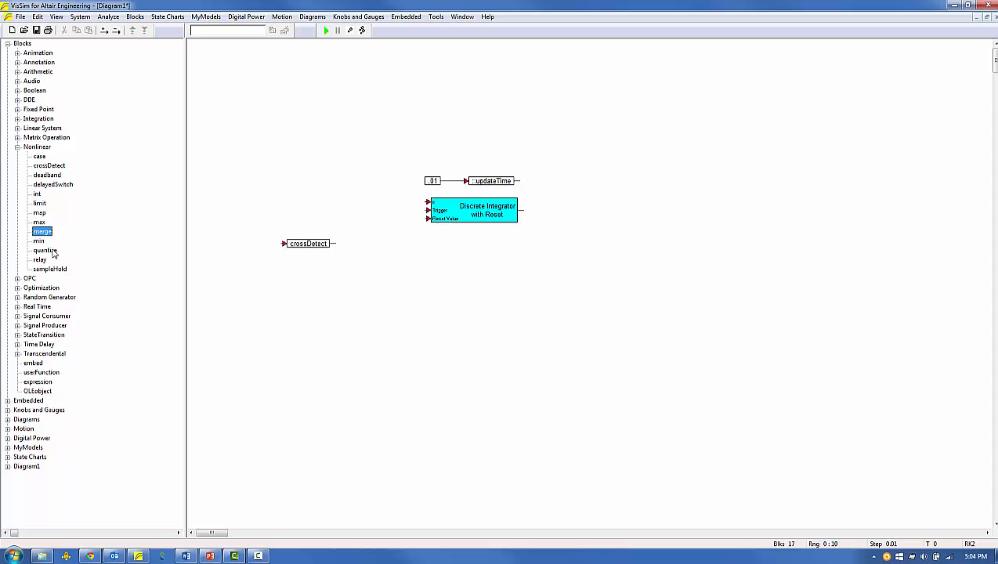
mouse_move(42, 204)
left_mouse_down()
mouse_move(83, 205)
mouse_move(274, 280)
left_mouse_up()
double_click(26, 147)
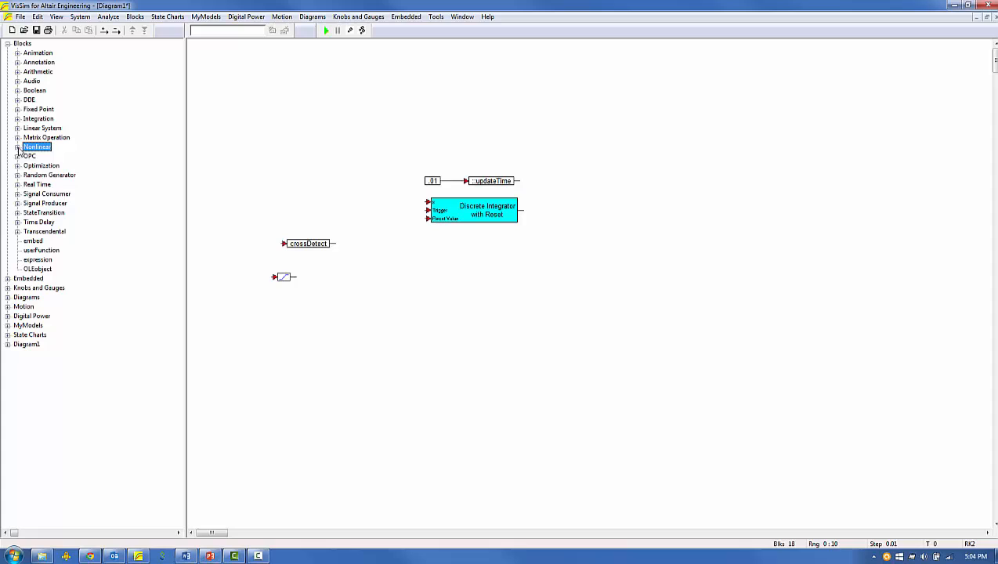
left_click(18, 203)
left_click_drag(208, 329, 288, 312)
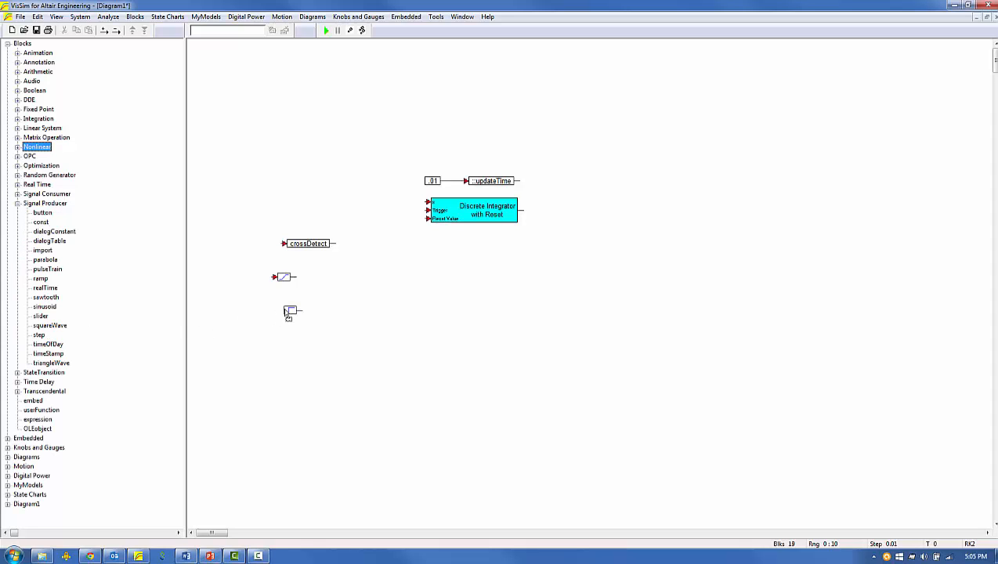
left_click_drag(40, 221, 268, 209)
- Place the crossDetect block below the integrator, set its cross point to 2, flip it and wire the integrator output into it
left_click_drag(302, 245, 439, 270)
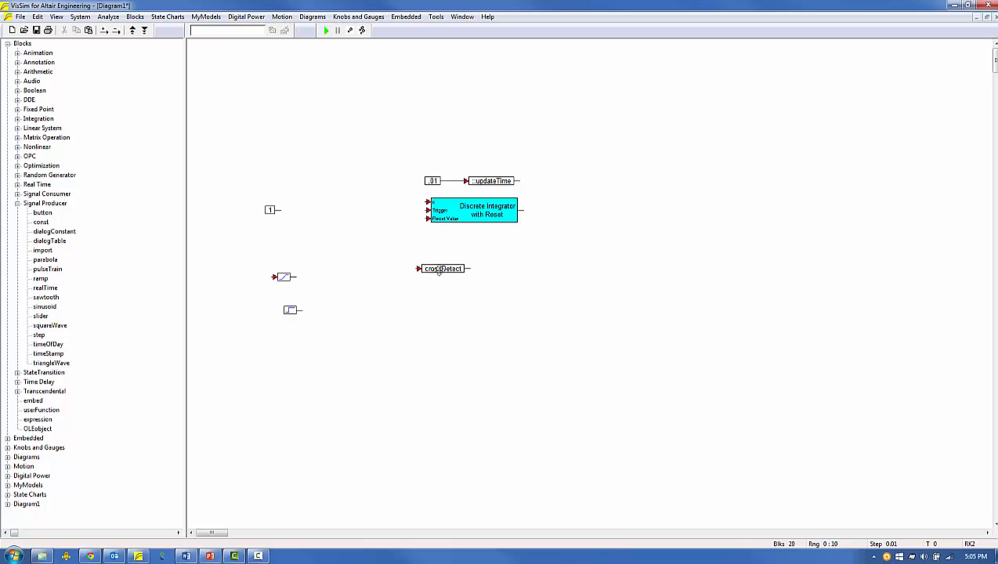
double_click(439, 270)
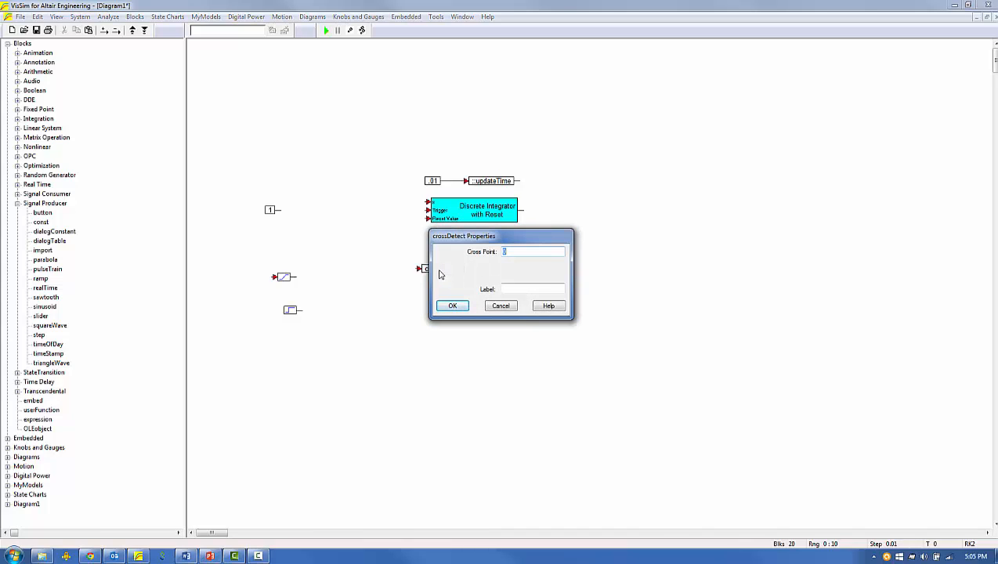
type("2")
left_click(452, 305)
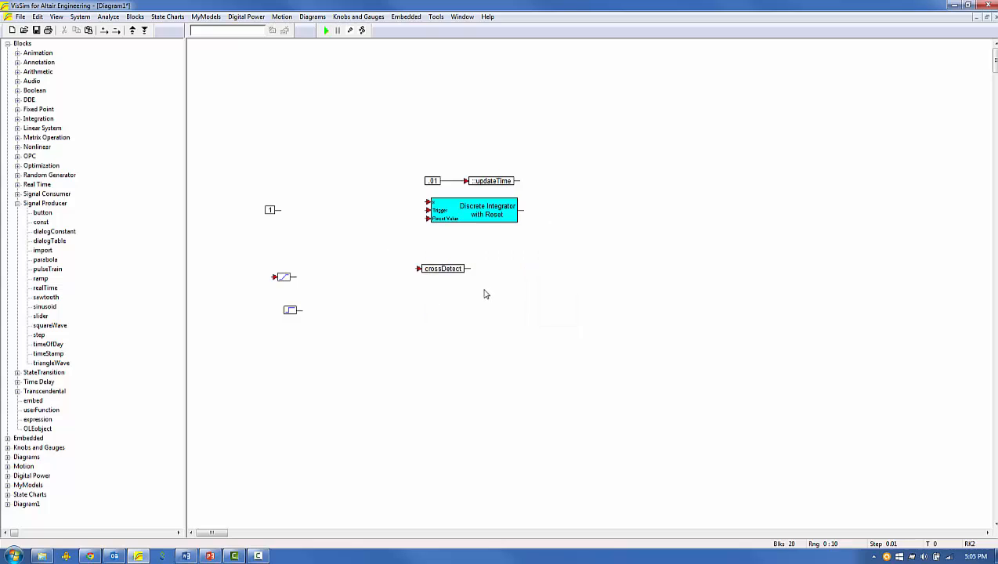
left_click_drag(467, 268, 521, 210)
- Flip the limit block beside crossDetect, configure its bounds, and wire it from the crossDetect output to the integrator's Trigger input
mouse_move(282, 276)
left_mouse_down()
mouse_move(375, 269)
mouse_move(385, 283)
left_mouse_up()
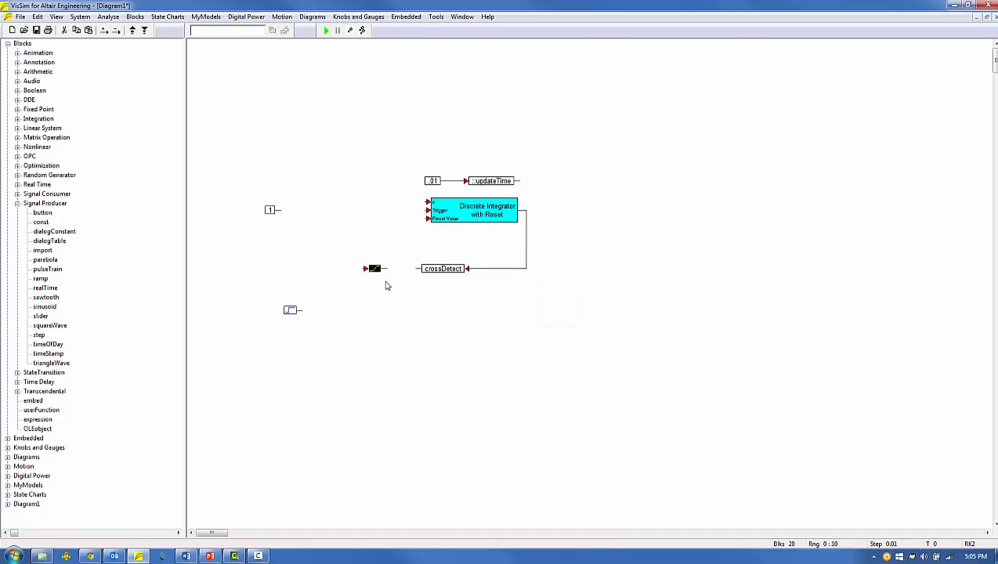
key("ctrl+Left")
left_click(385, 283)
double_click(374, 269)
left_click(452, 306)
left_click_drag(384, 268, 420, 269)
left_click_drag(427, 210, 363, 268)
- Wire the step block to the integrator's x input and a constant of 0 to its Reset Value input
left_click_drag(292, 307, 394, 197)
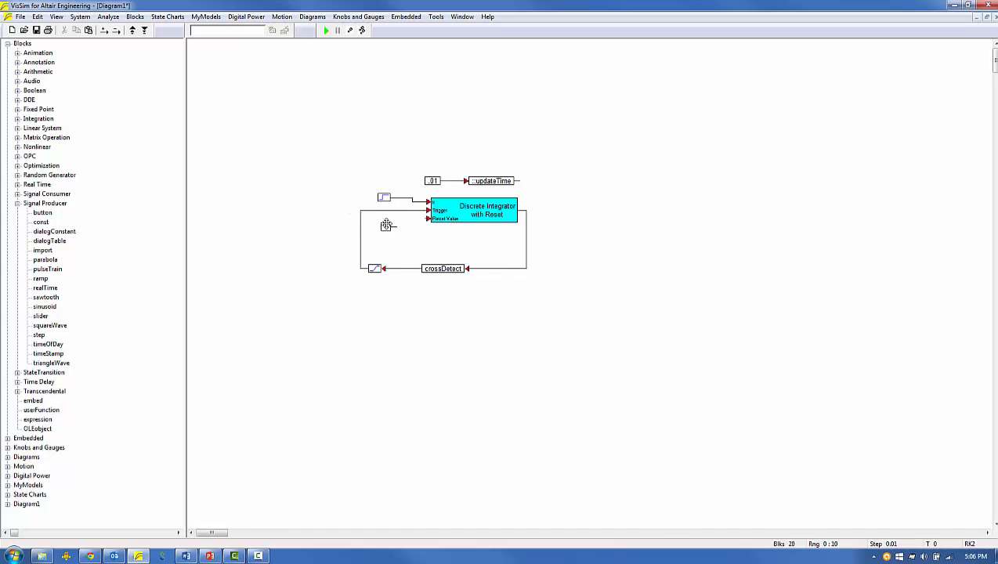
double_click(385, 226)
key("Return")
left_click_drag(418, 222, 396, 226)
- Add a plot block wired to the integrator output, enlarge it and align it beside the integrator
left_click(18, 194)
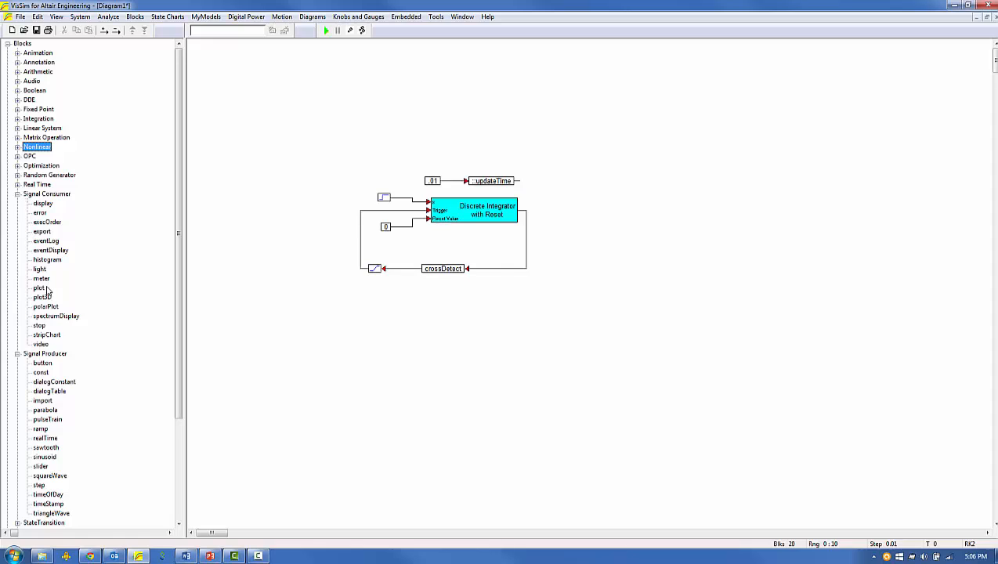
left_click_drag(369, 203, 520, 210)
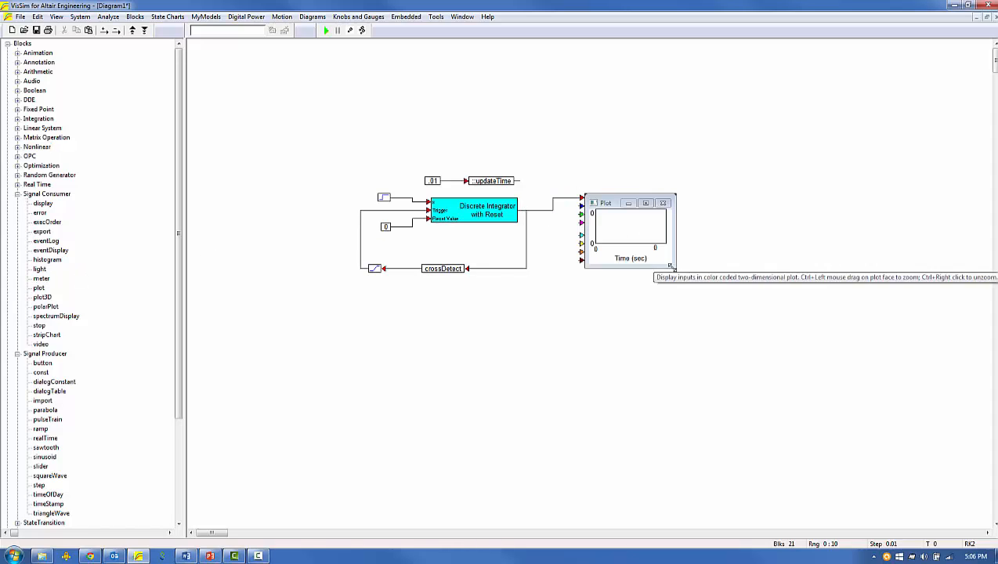
left_click_drag(674, 268, 779, 347)
left_click_drag(698, 301, 676, 309)
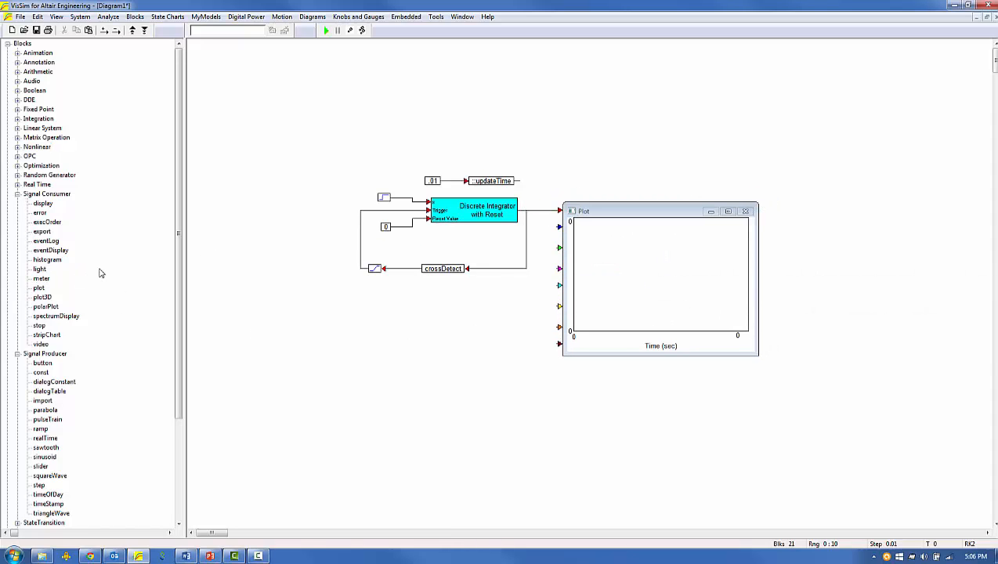
- Set the simulation time step to .001 and the end time to 20 seconds, and run the simulation
left_click(79, 16)
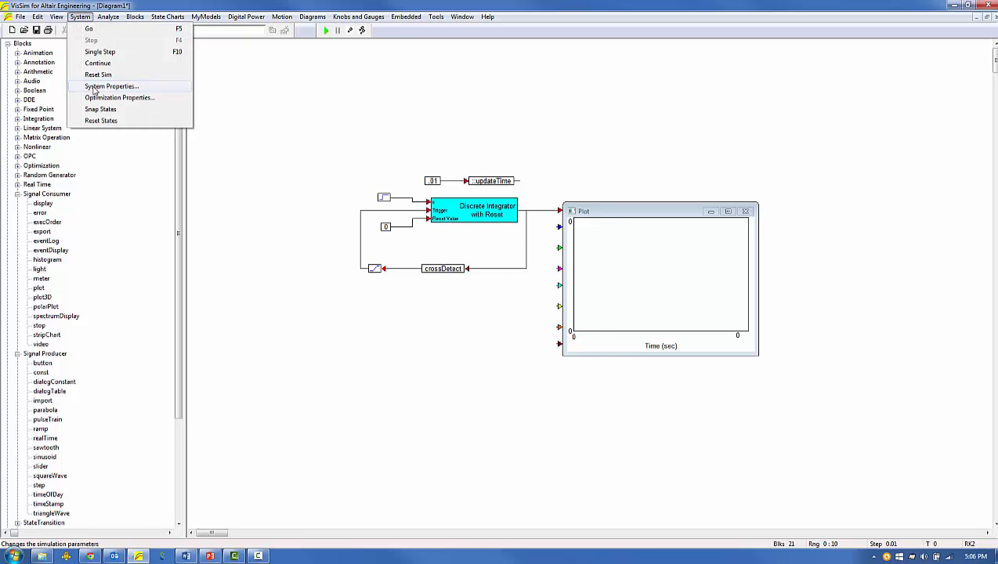
left_click(101, 85)
left_click_drag(489, 249, 443, 235)
type("20")
type(".001")
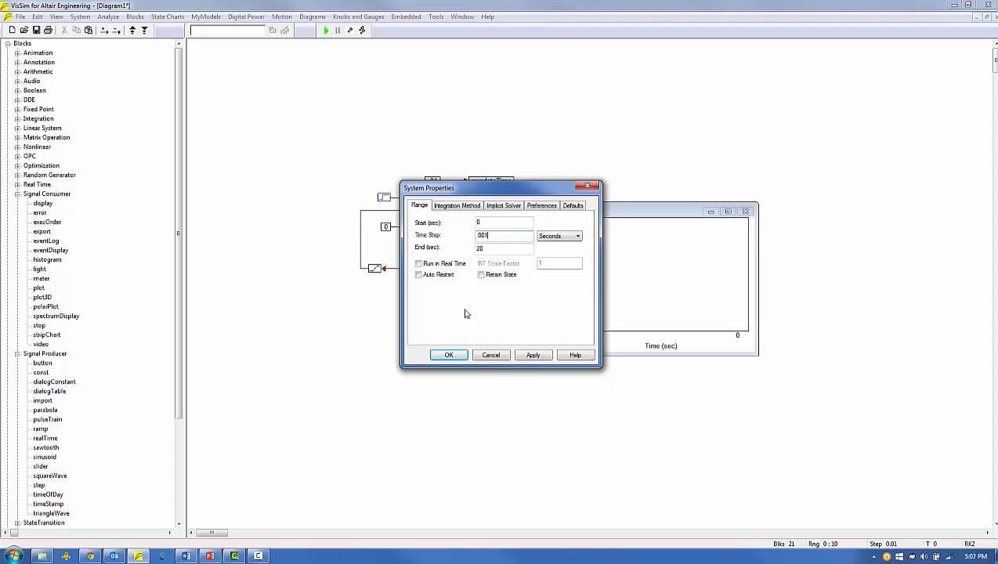
left_click(449, 354)
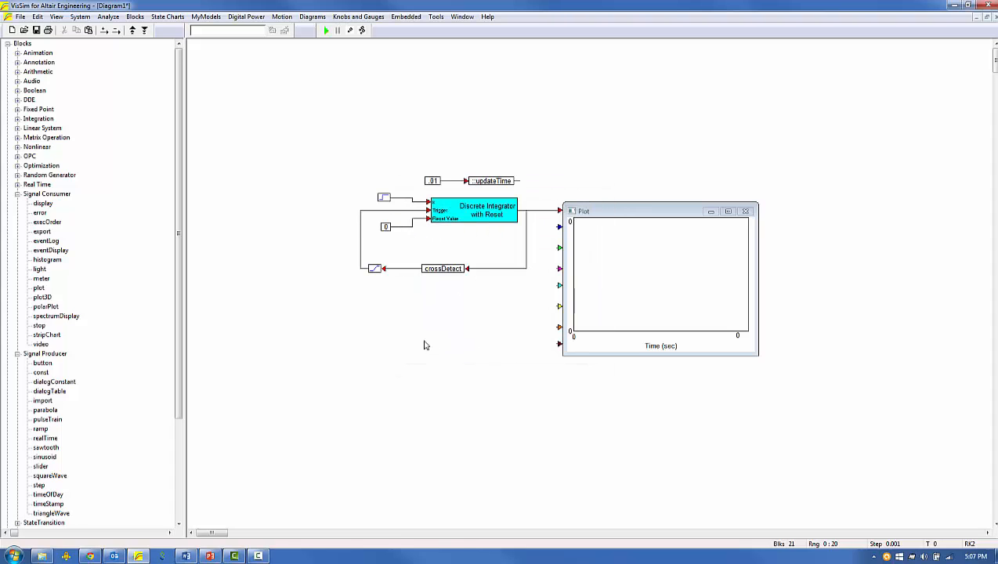
left_click(327, 31)
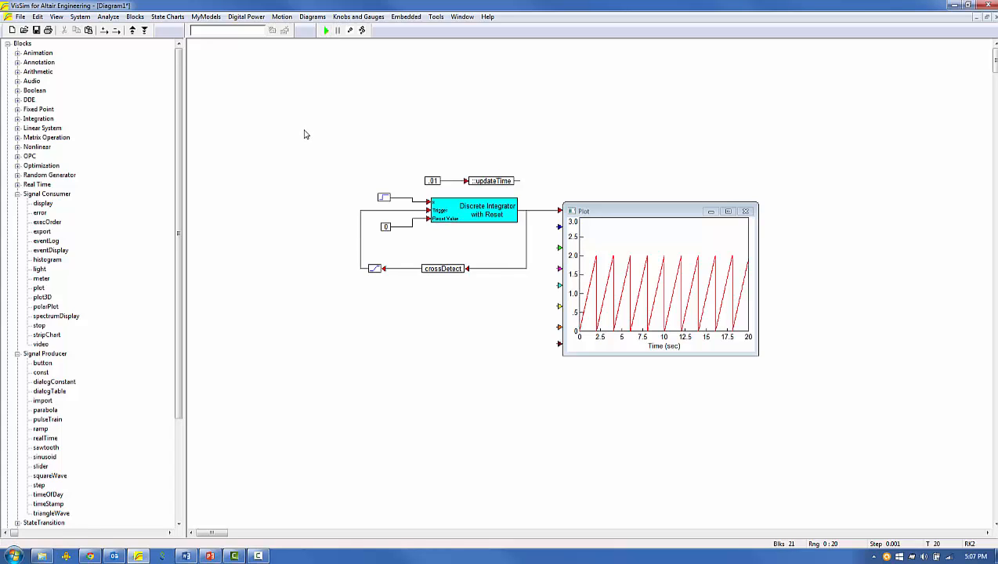